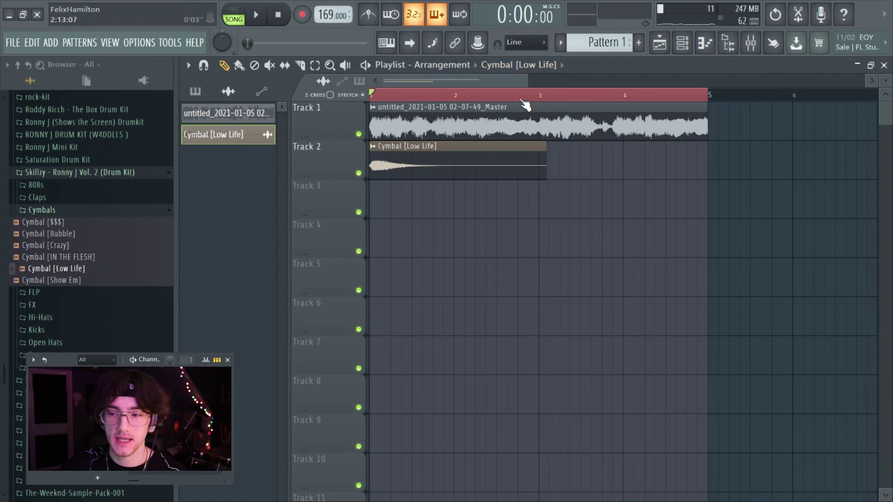
- Move the Cymbal [Low Life] clip down to Track 3 and place Pattern 1 at the start of Track 2
{"action": "scroll", "coordinate": [522, 101], "scroll_direction": "down", "scroll_amount": 1}
{"action": "left_click_drag", "start_coordinate": [408, 151], "coordinate": [402, 190]}
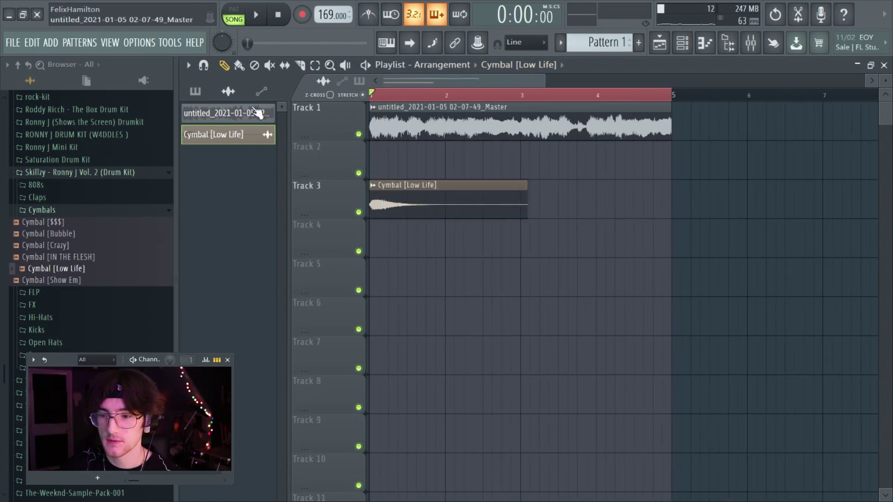
{"action": "left_click", "coordinate": [188, 95]}
{"action": "left_click_drag", "start_coordinate": [227, 109], "coordinate": [375, 149]}
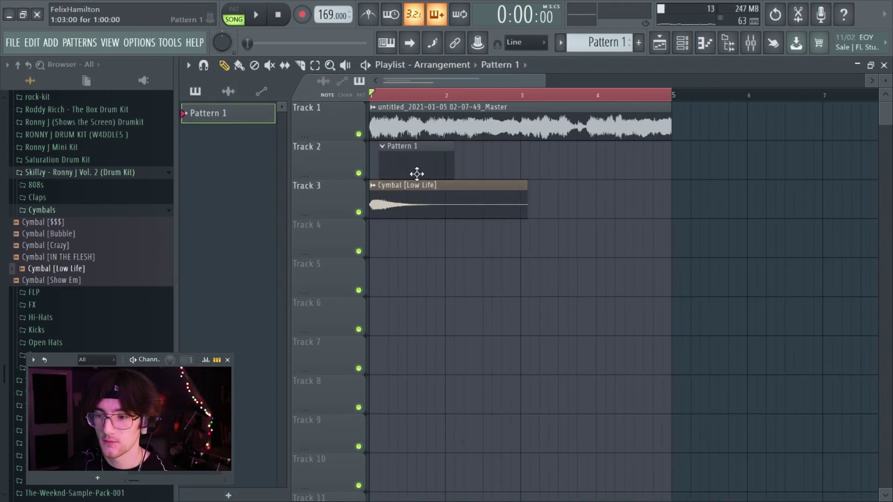
- Add Snare - No Lie hits on steps 9 and 25, fill No Heart HiHat on every 2 steps, and play it back
{"action": "left_click", "coordinate": [681, 43]}
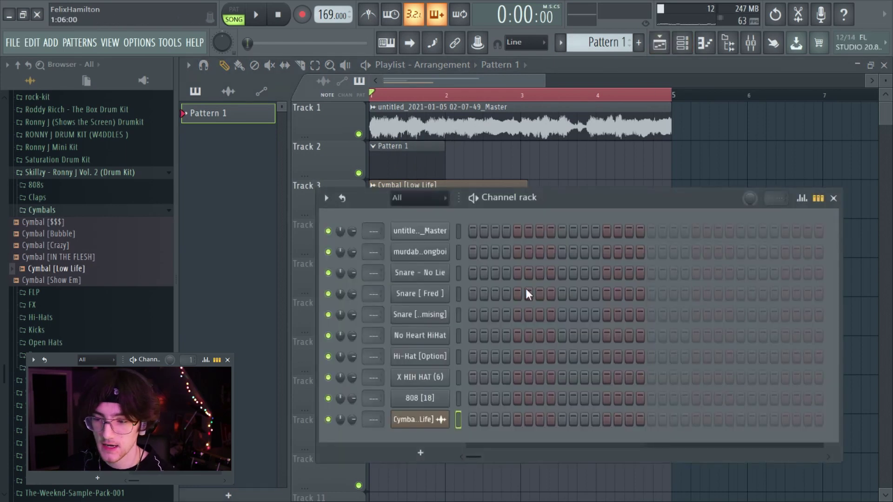
{"action": "left_click", "coordinate": [741, 273]}
{"action": "right_click", "coordinate": [428, 342]}
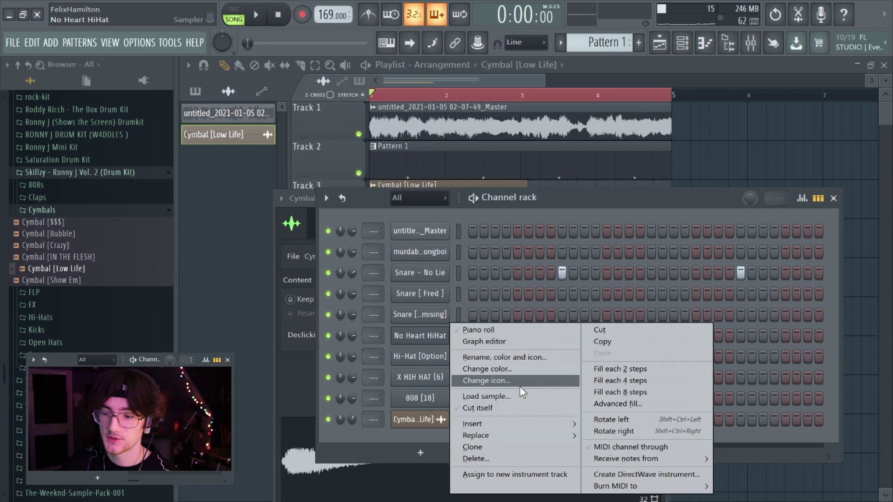
{"action": "left_click", "coordinate": [596, 369]}
{"action": "key", "text": "space"}
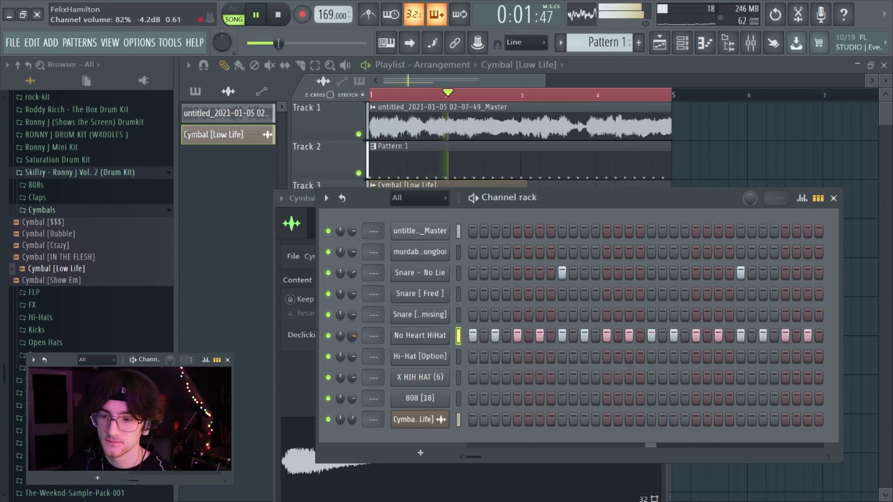
{"action": "left_click", "coordinate": [459, 80]}
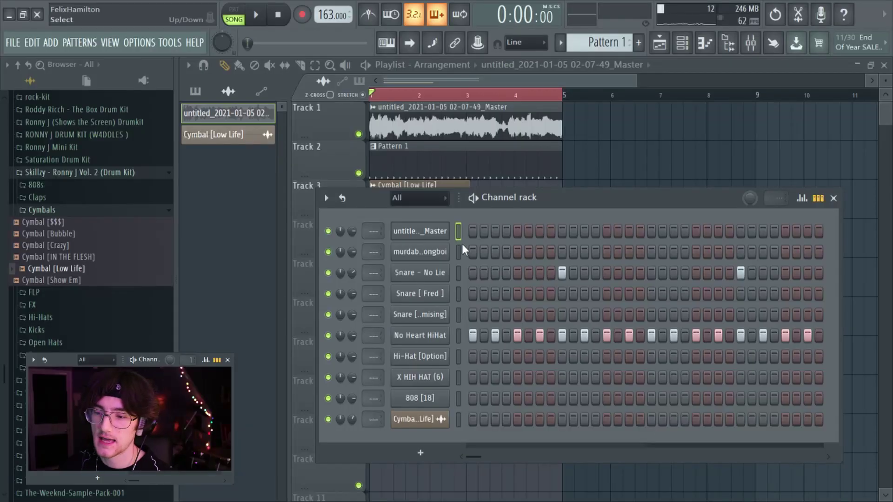
- Program the murdabeatz strongboi kick on steps 1, 7, 19, 21 and 27 while playing the beat
{"action": "left_click", "coordinate": [471, 254]}
{"action": "key", "text": "space"}
{"action": "left_click", "coordinate": [540, 252]}
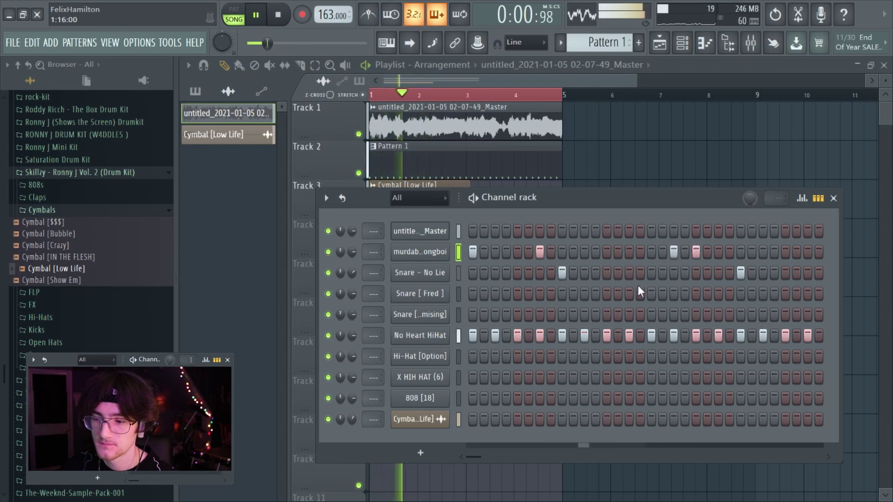
{"action": "left_click", "coordinate": [763, 252]}
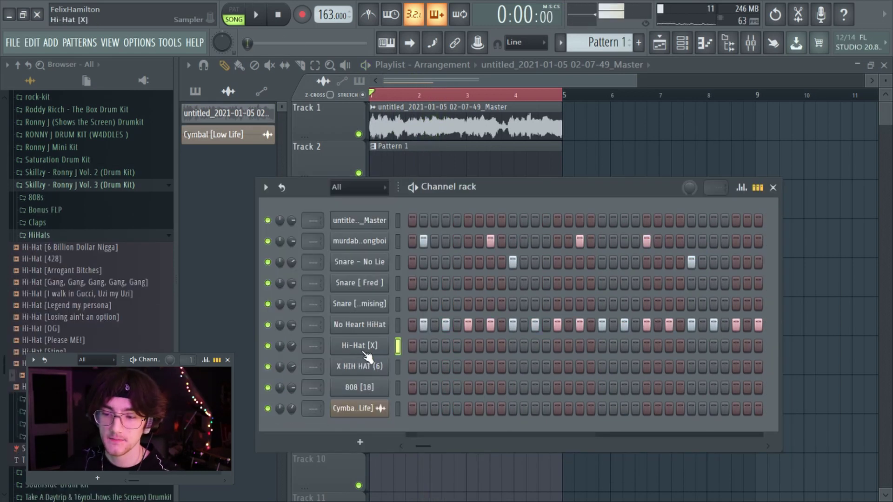
- Fill the Hi-Hat [X] channel on every 4 steps and play the beat back to check it
{"action": "right_click", "coordinate": [367, 354]}
{"action": "left_click", "coordinate": [590, 380]}
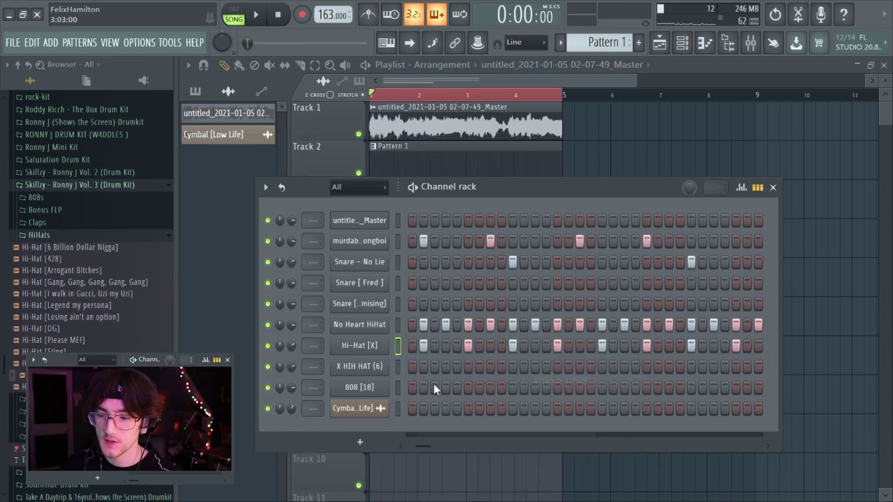
{"action": "key", "text": "space"}
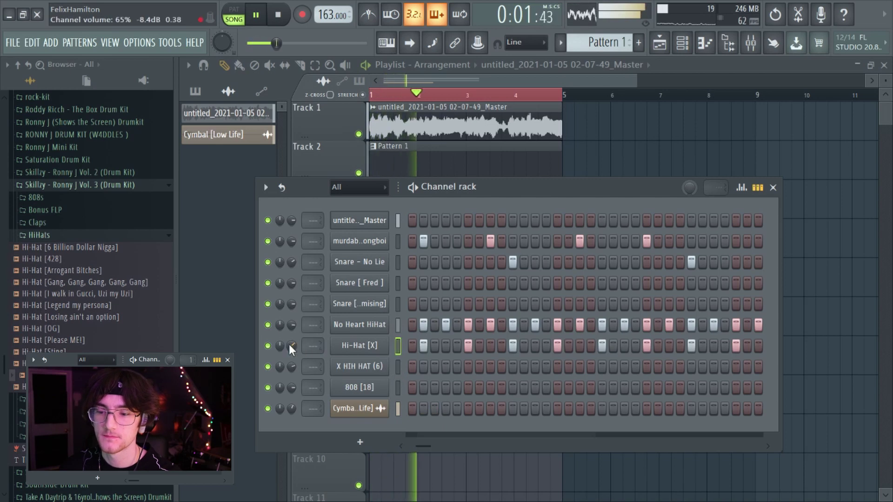
{"action": "key", "text": "space"}
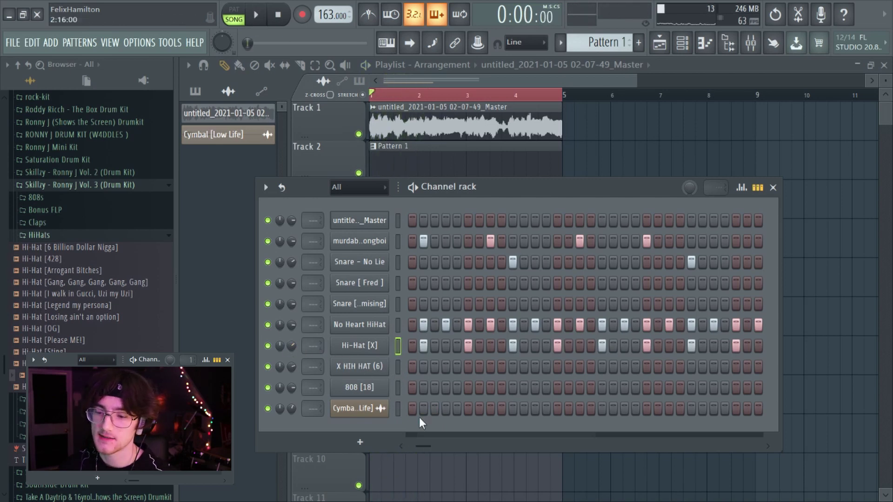
- Add X HIH HAT (6) hits on steps 13 and 29 and audition the sound
{"action": "left_click_drag", "start_coordinate": [423, 445], "coordinate": [411, 446]}
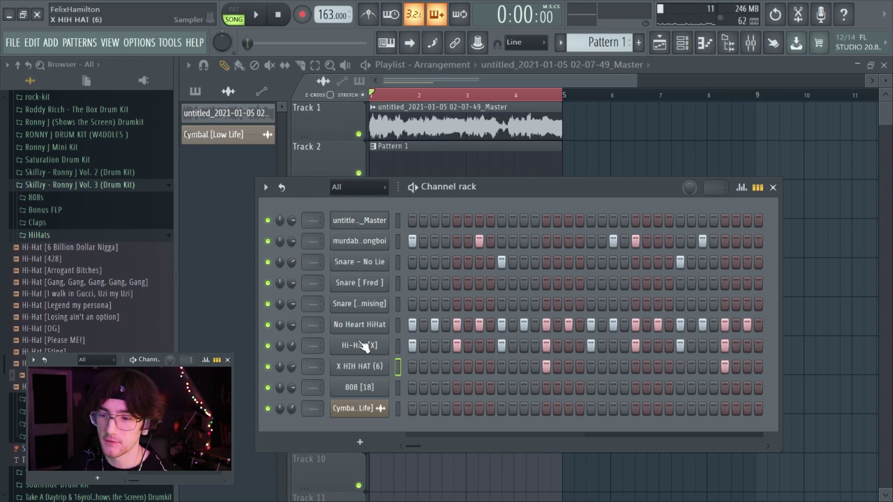
{"action": "left_click", "coordinate": [382, 371]}
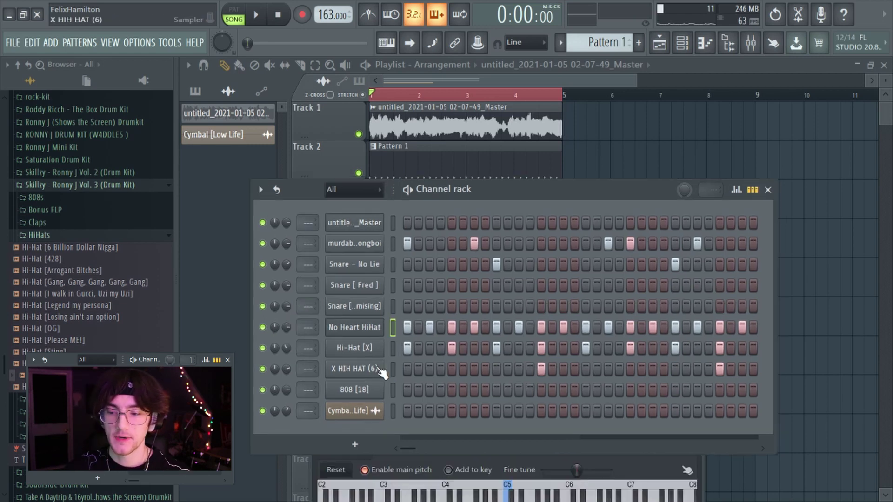
- Add fast No Heart HiHat rolls on G4 in bars 2 and 4 with rising velocities, using the piano roll
{"action": "right_click", "coordinate": [375, 331]}
{"action": "left_click", "coordinate": [400, 325]}
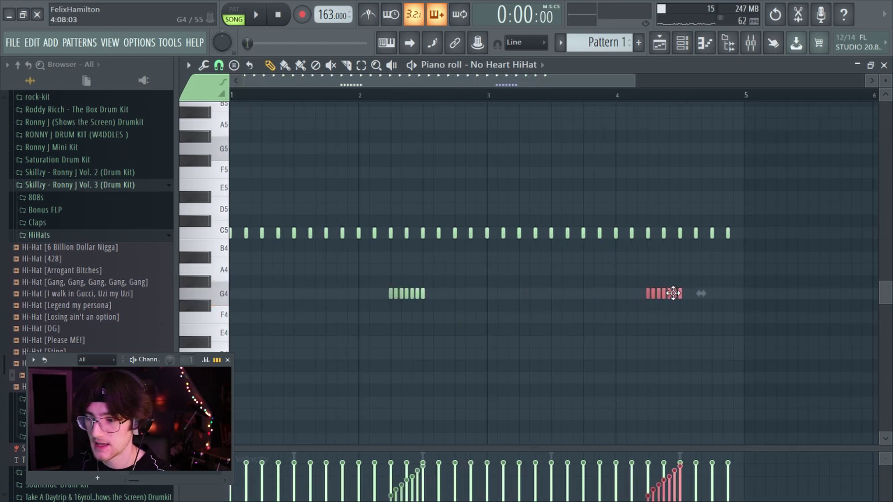
{"action": "scroll", "coordinate": [661, 121], "scroll_direction": "up", "scroll_amount": 2, "text": "ctrl"}
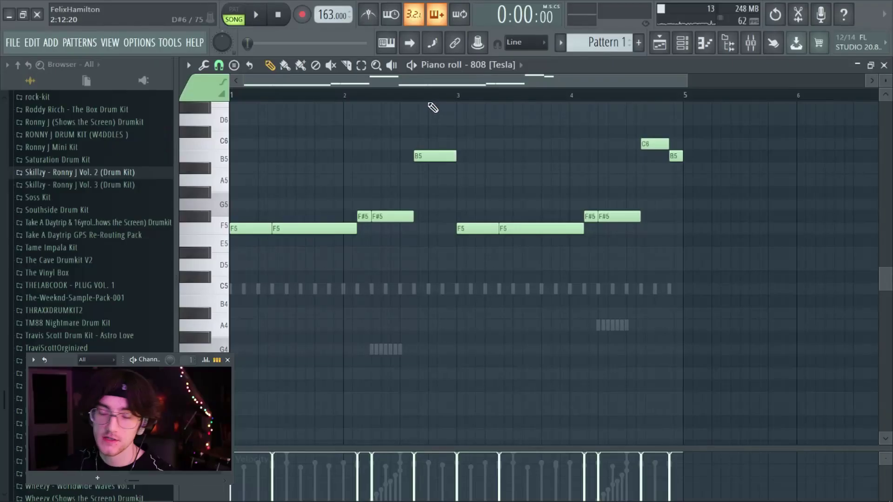
- Review the time-stretching pitch of the melody sample on Track 1 and the 808 [Tesla] note pattern
{"action": "left_click", "coordinate": [413, 66]}
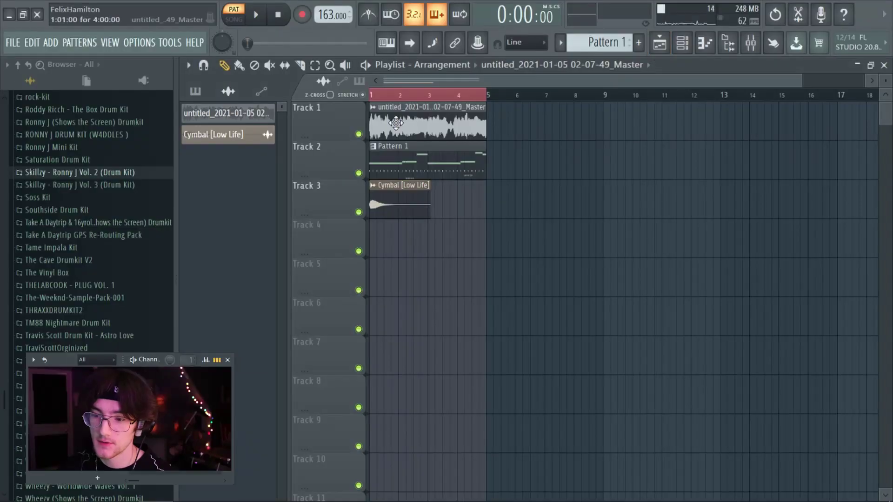
{"action": "double_click", "coordinate": [396, 123]}
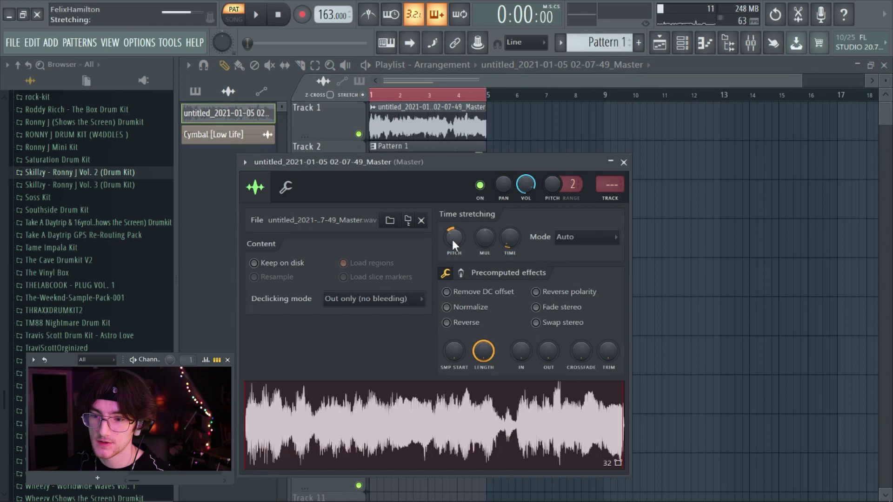
{"action": "left_click", "coordinate": [682, 43]}
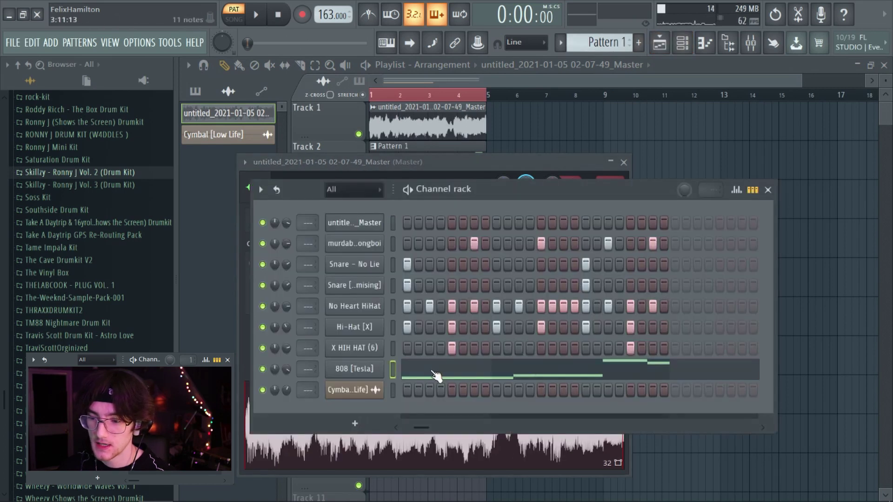
{"action": "left_click", "coordinate": [563, 370]}
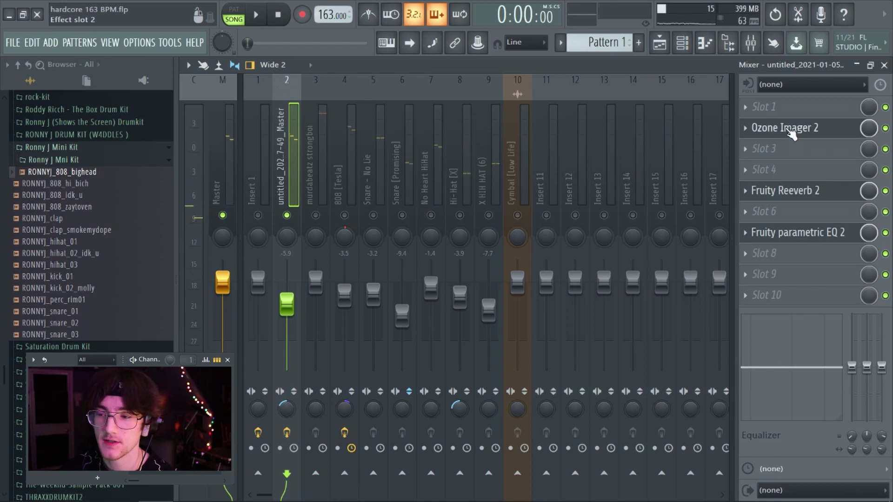
- Inspect the Ozone Imager 2, Fruity Reeverb 2 and Fruity Parametric EQ 2 settings on the melody's mixer track and listen to it
{"action": "left_click", "coordinate": [791, 132]}
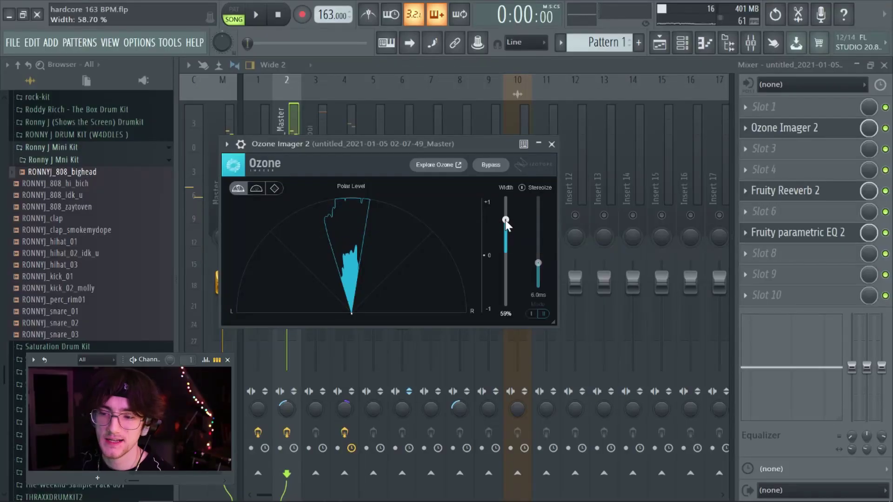
{"action": "left_click", "coordinate": [794, 189]}
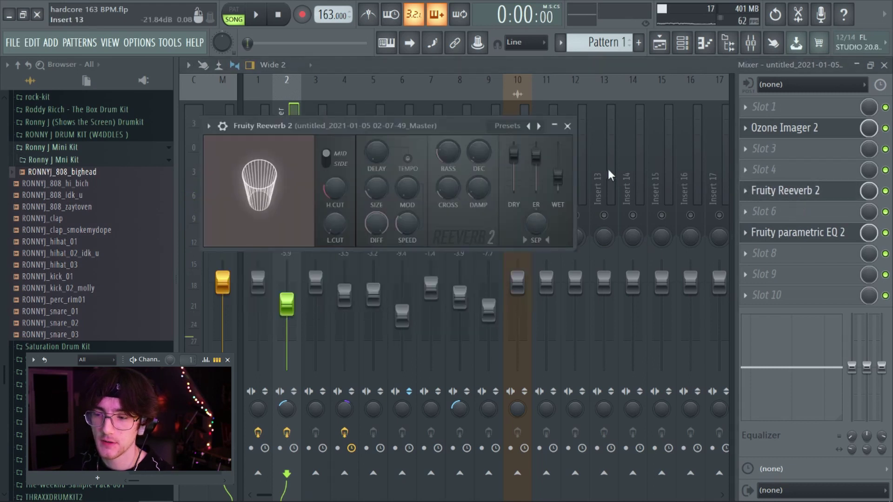
{"action": "left_click", "coordinate": [510, 127]}
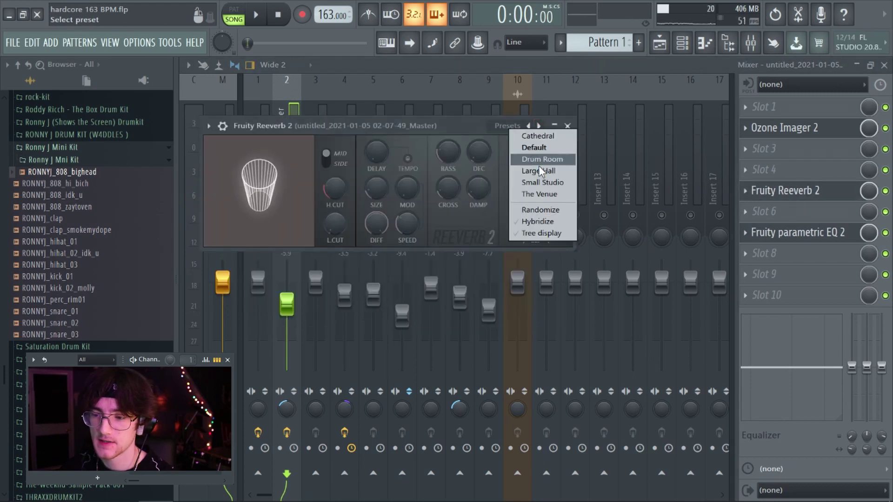
{"action": "left_click", "coordinate": [456, 129]}
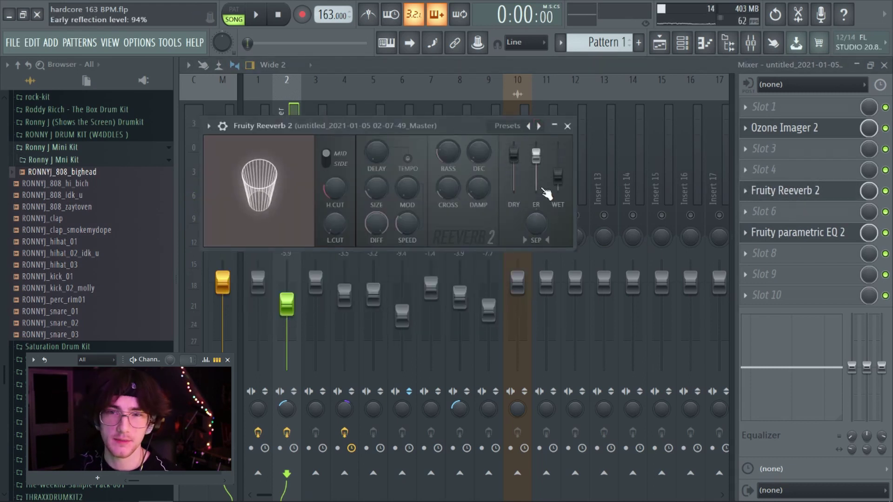
{"action": "left_click", "coordinate": [794, 233]}
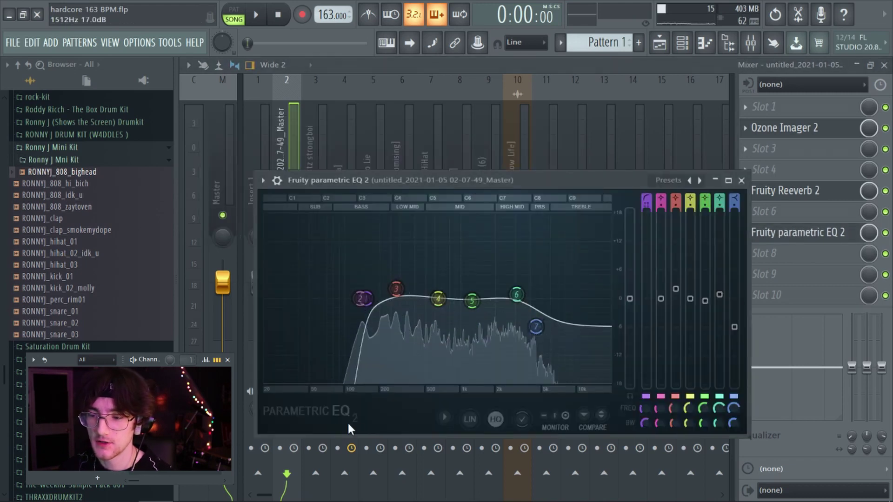
{"action": "left_click_drag", "start_coordinate": [362, 326], "coordinate": [384, 303]}
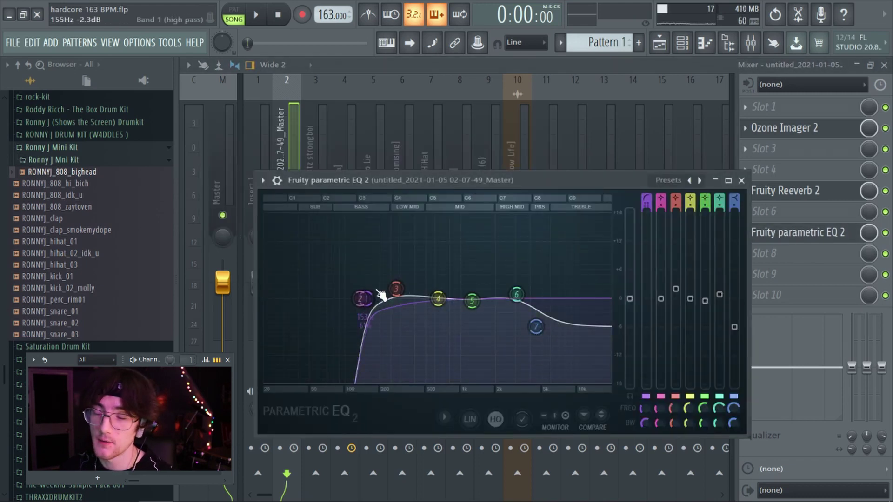
{"action": "key", "text": "space"}
{"action": "key", "text": "space"}
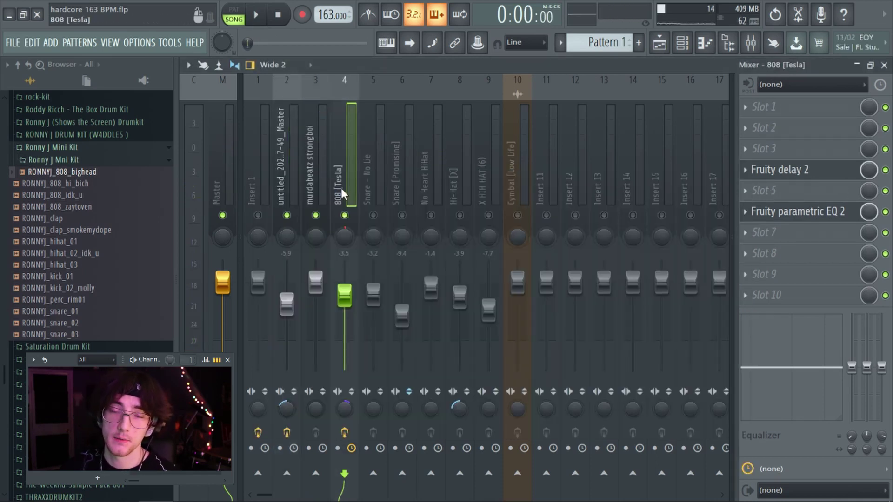
- Check the parametric EQ on the 808 mixer track and audition the RONNYJ_808_bighead sample
{"action": "left_click", "coordinate": [760, 211]}
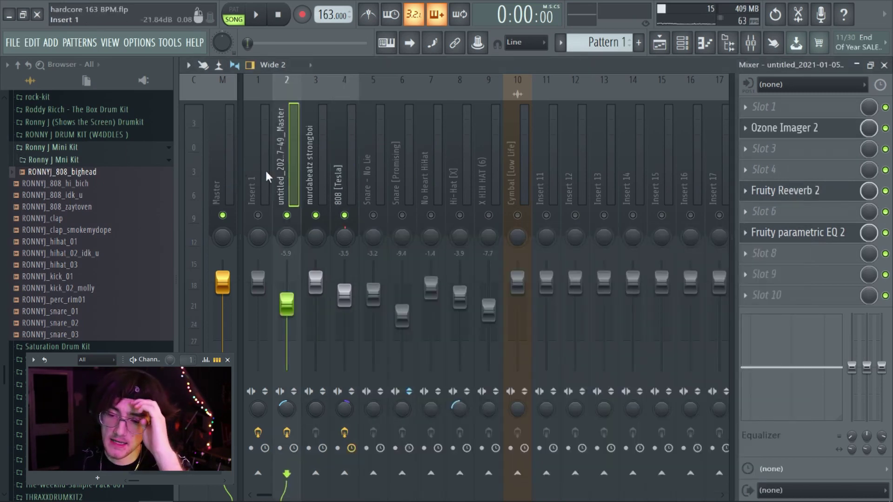
{"action": "left_click", "coordinate": [688, 50]}
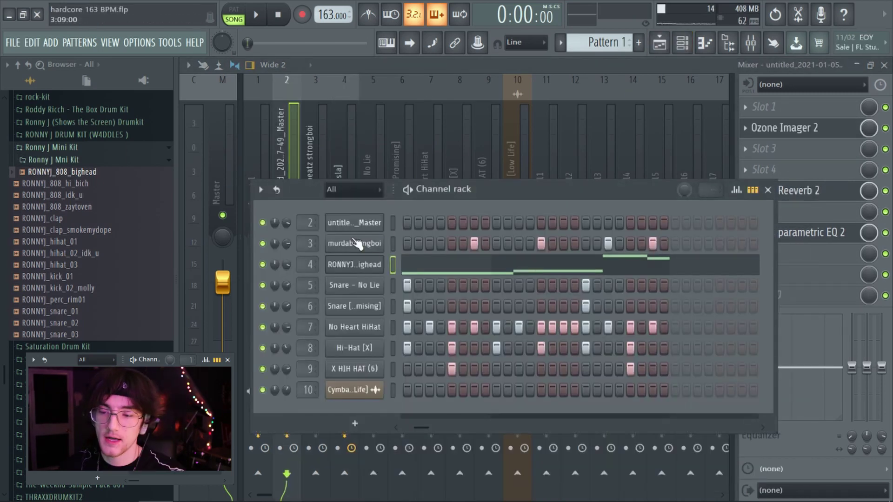
{"action": "left_click", "coordinate": [372, 265]}
{"action": "left_click", "coordinate": [407, 413]}
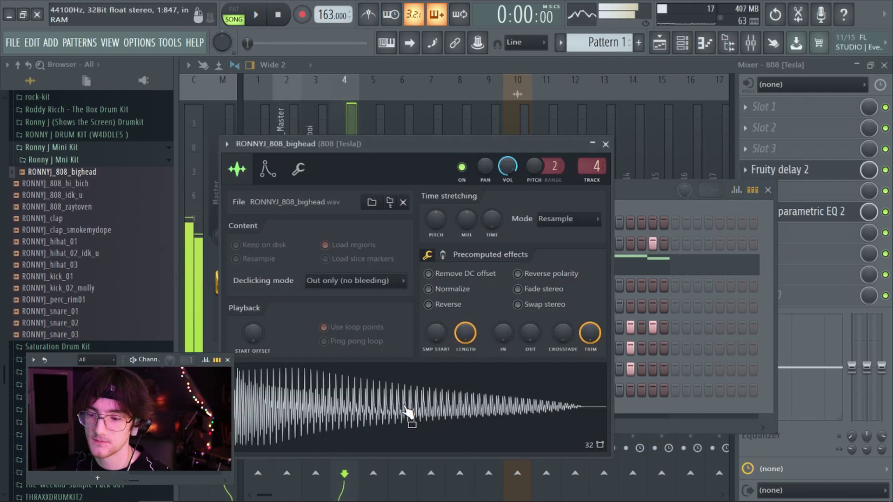
{"action": "left_click", "coordinate": [574, 76]}
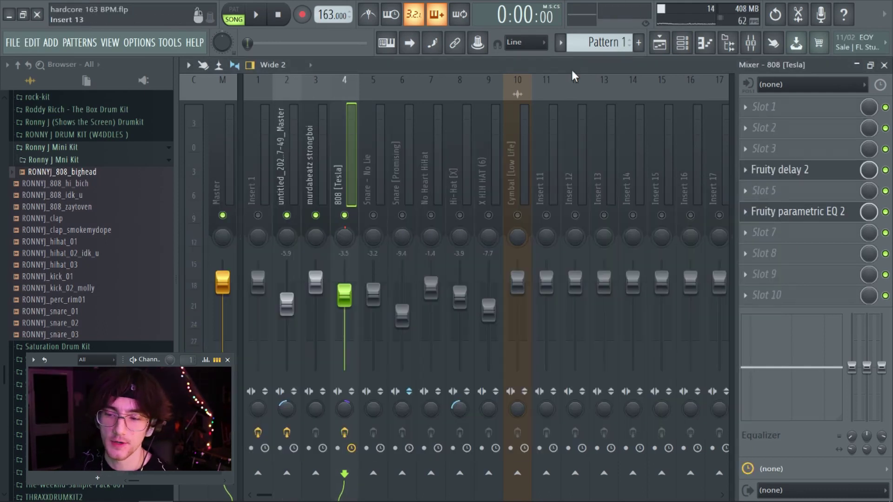
- Solo the Snare - No Lie mixer track, and route the murdabeatz strongboi kick track to the melody's mixer track
{"action": "right_click", "coordinate": [376, 217]}
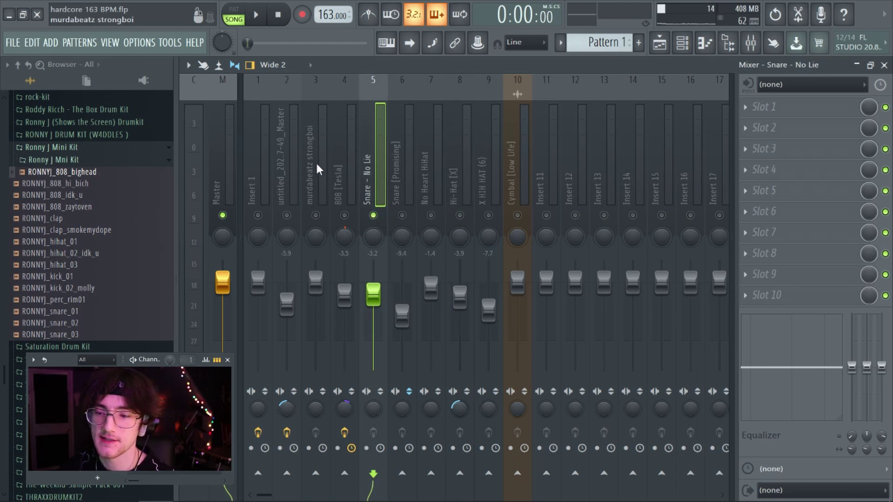
{"action": "left_click", "coordinate": [319, 190]}
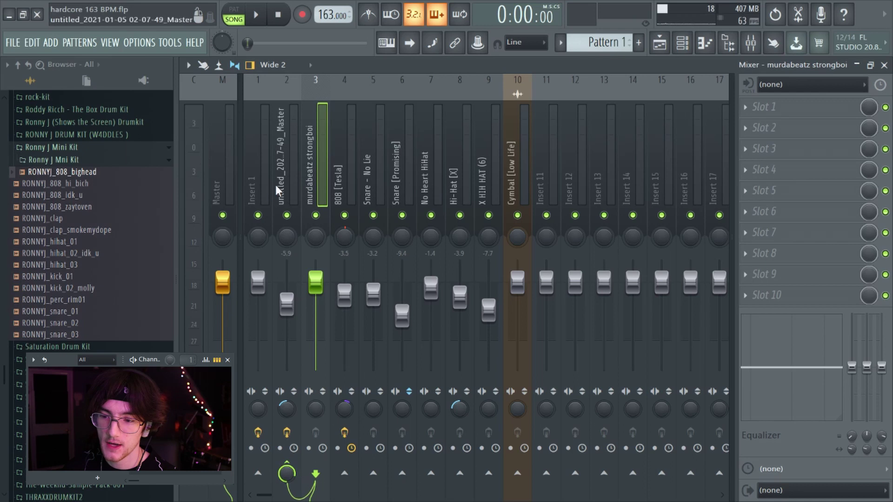
- Load Fruity Limiter in slot 10 of the melody's mixer track and use its compressor mode with a threshold of -11.9 dB
{"action": "left_click", "coordinate": [293, 188]}
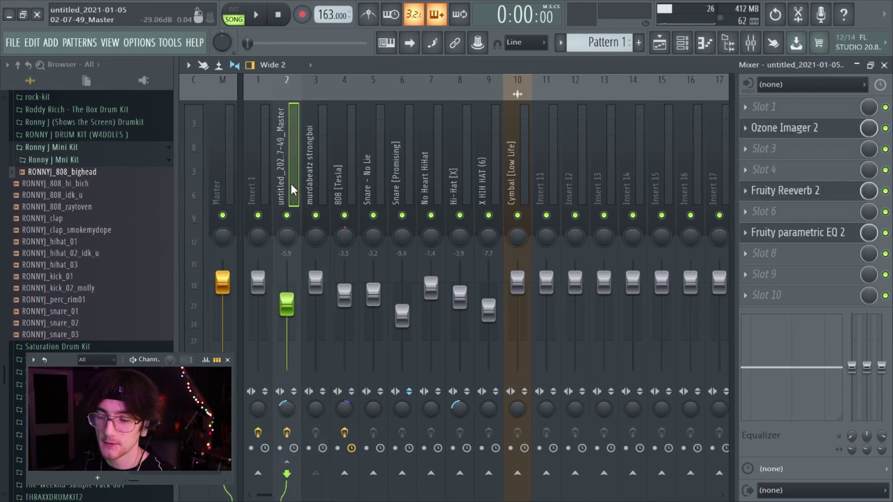
{"action": "left_click", "coordinate": [794, 303]}
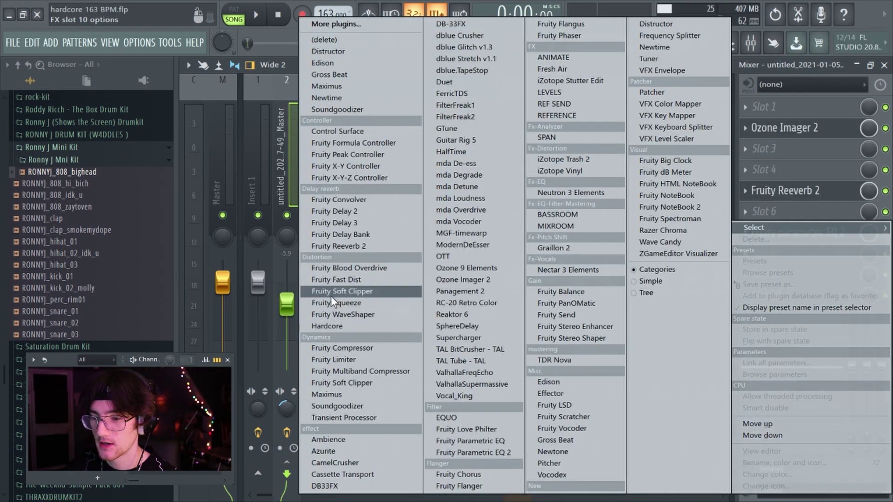
{"action": "left_click", "coordinate": [329, 364]}
{"action": "left_click", "coordinate": [434, 443]}
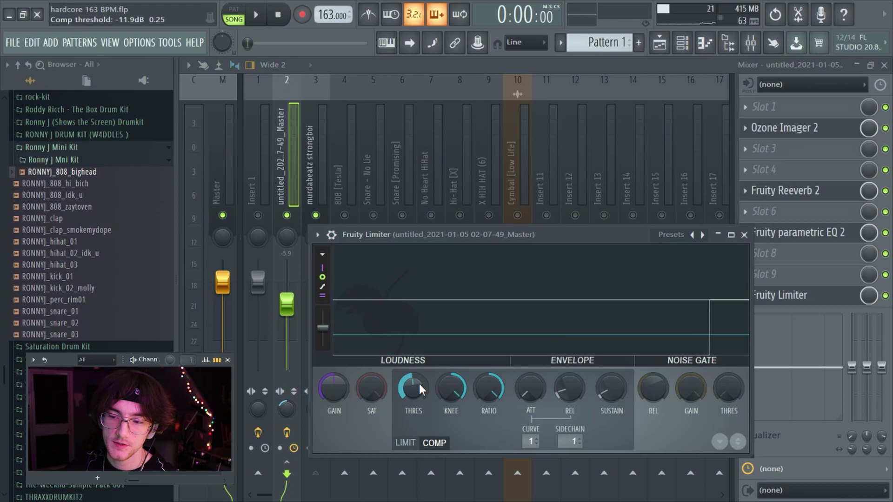
- Audition the melody's Fruity Limiter compression with the threshold at -29.8 dB, and raise the threshold to -9.3 dB
{"action": "key", "text": "space"}
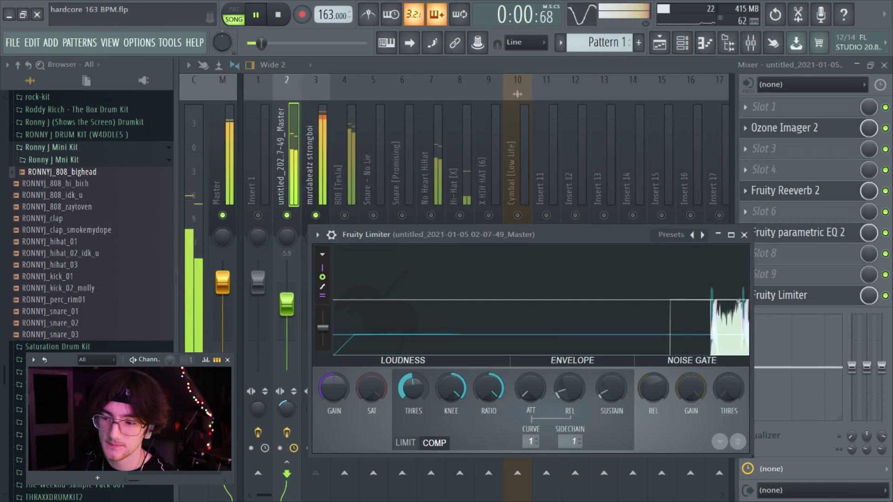
{"action": "left_click_drag", "start_coordinate": [412, 389], "coordinate": [412, 366]}
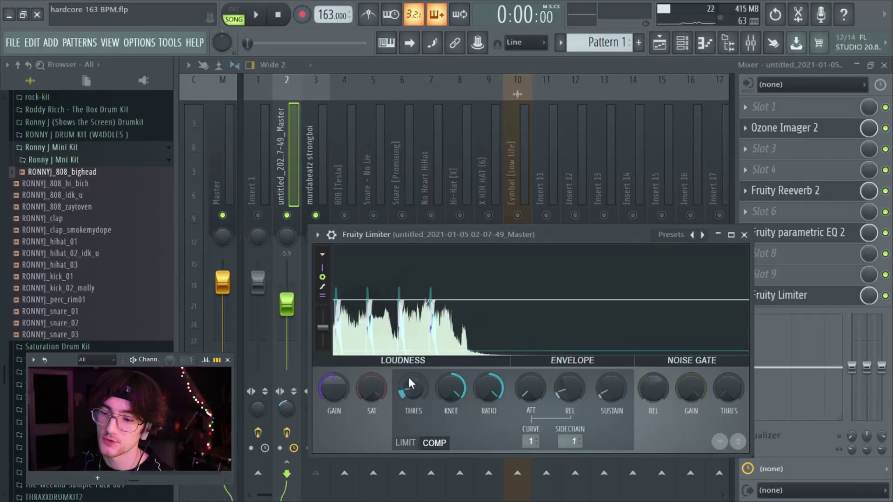
{"action": "key", "text": "space"}
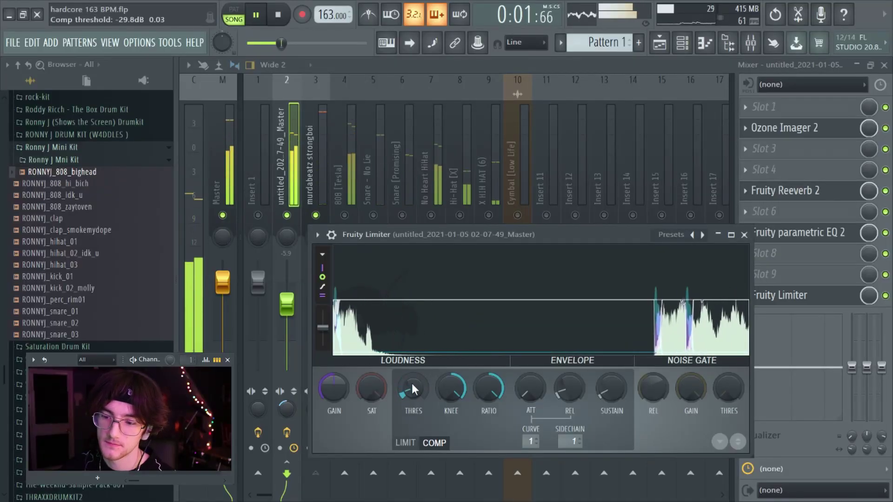
{"action": "key", "text": "space"}
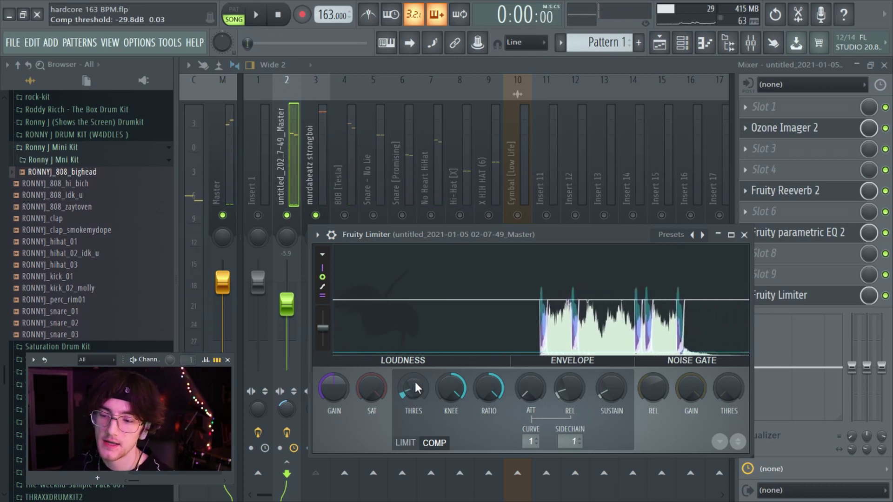
{"action": "left_click_drag", "start_coordinate": [416, 388], "coordinate": [415, 370]}
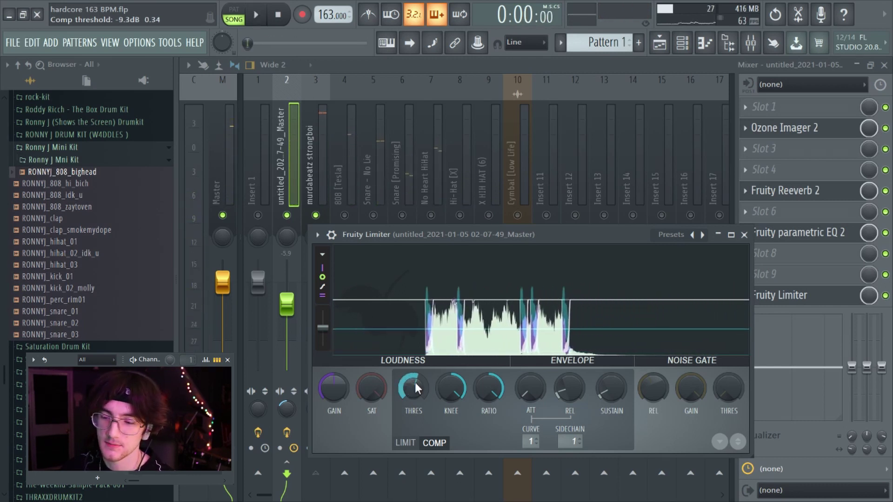
{"action": "key", "text": "space"}
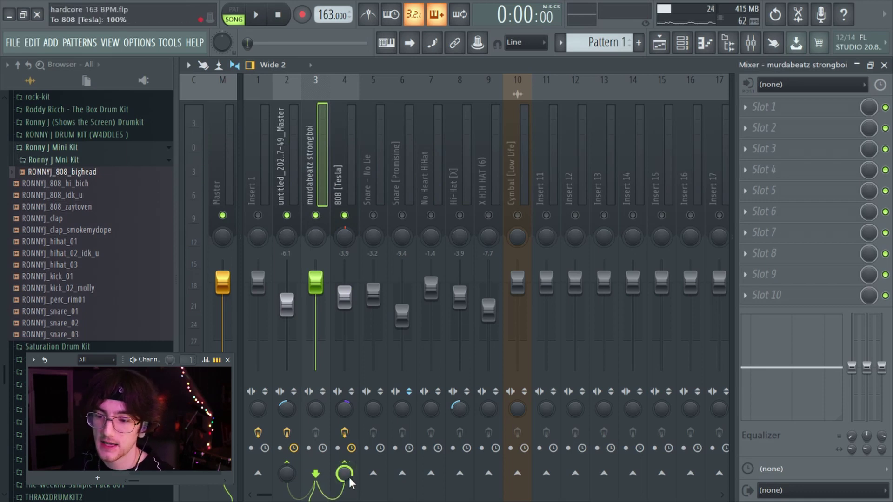
- Inspect the 808 [Tesia] and murdabeatz strongboi mixer tracks and their routing, and listen to the beat
{"action": "left_click", "coordinate": [348, 175]}
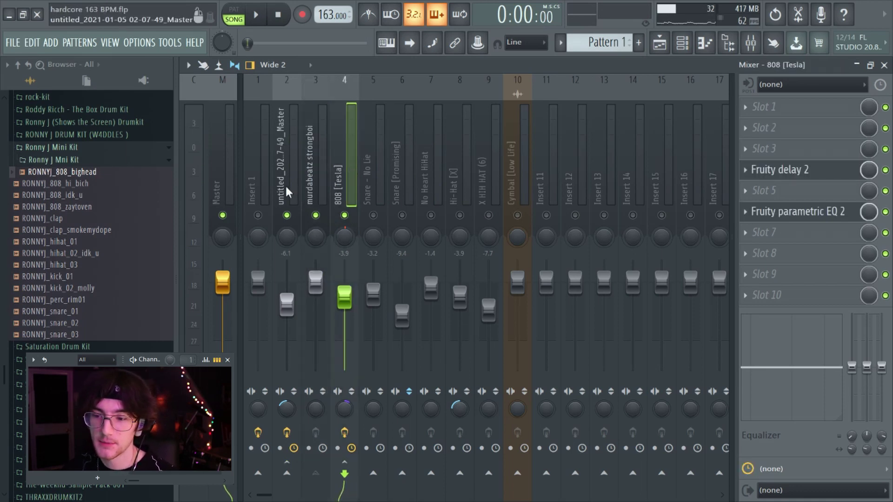
{"action": "left_click", "coordinate": [324, 189]}
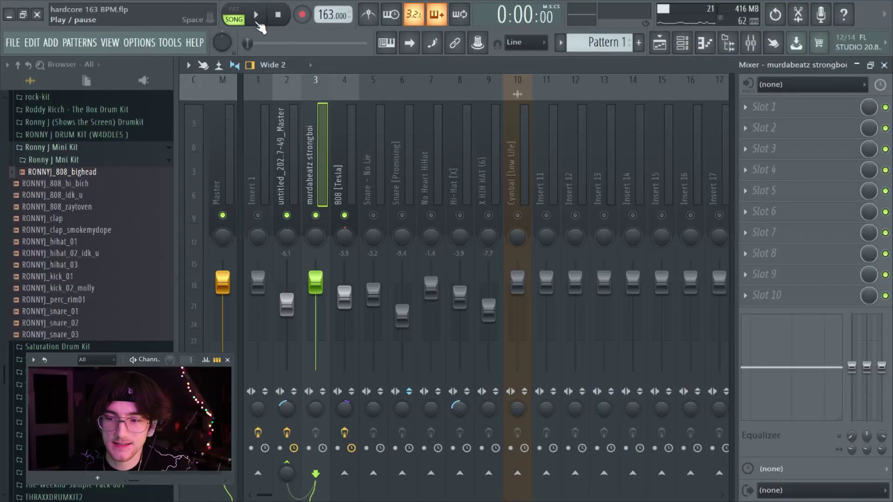
{"action": "left_click", "coordinate": [257, 17]}
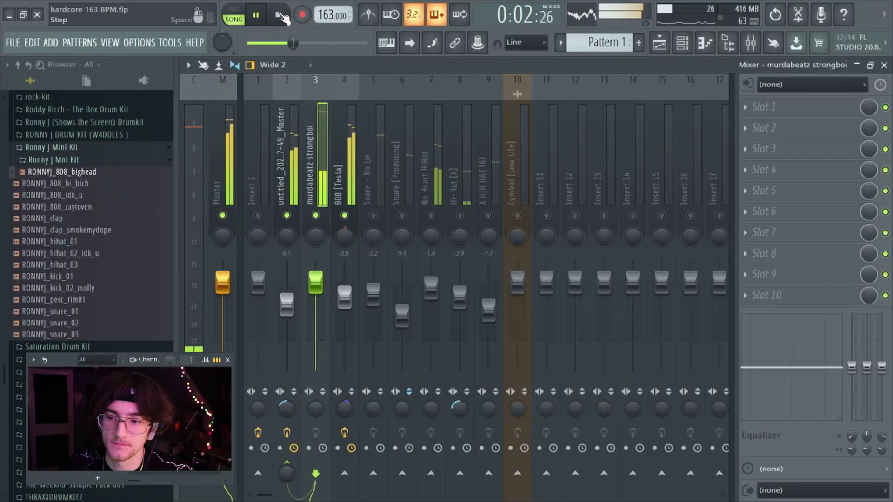
{"action": "left_click", "coordinate": [283, 17]}
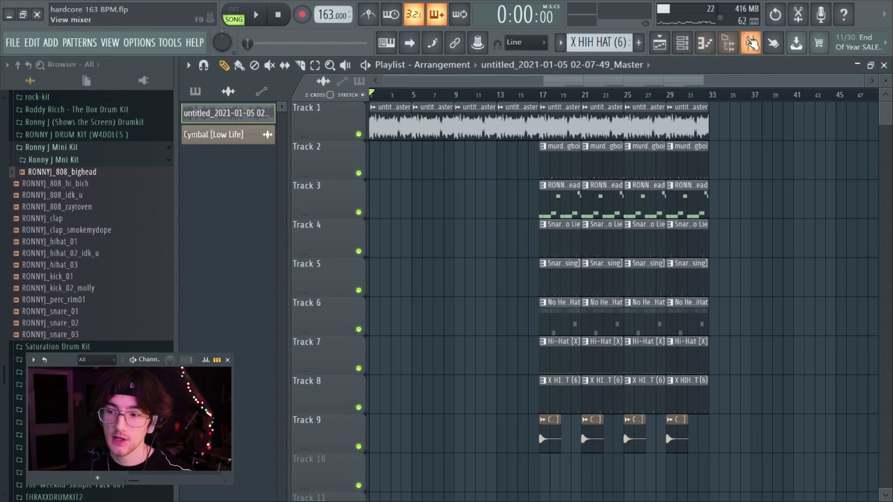
- Load HalfTime in slot 3 of the Master mixer track and create an automation clip for its mix level
{"action": "left_click", "coordinate": [751, 42]}
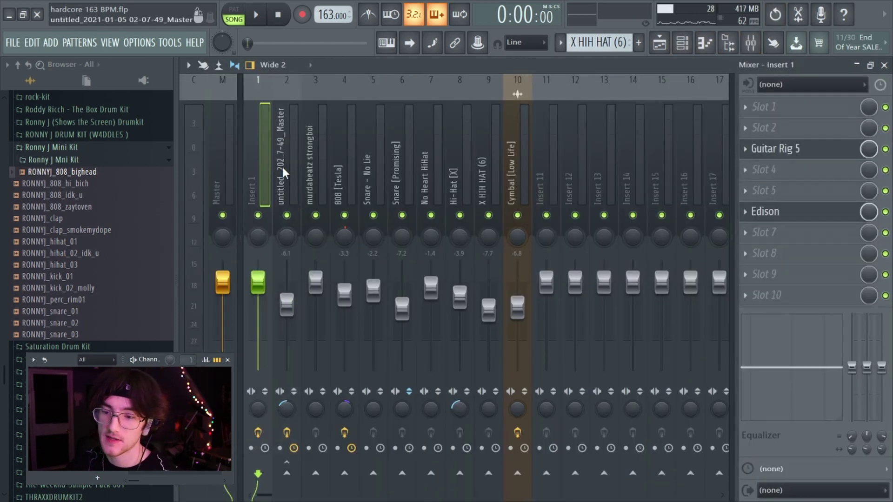
{"action": "left_click", "coordinate": [225, 167]}
{"action": "left_click", "coordinate": [782, 146]}
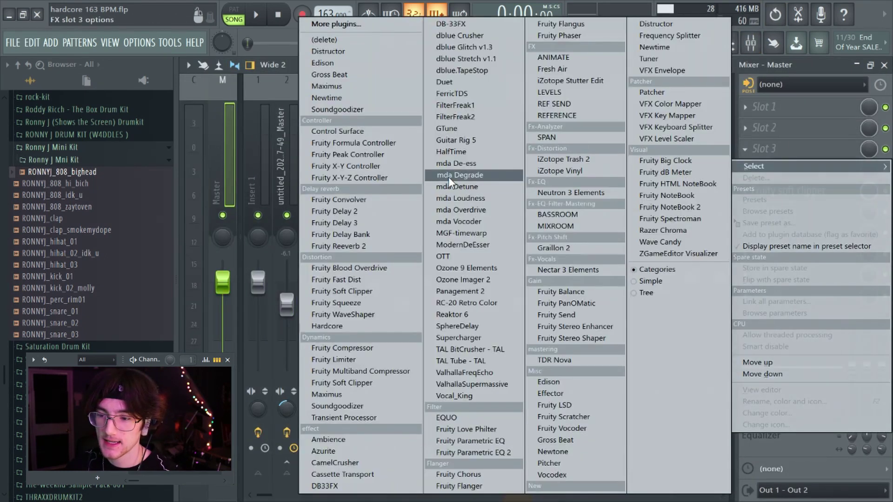
{"action": "left_click", "coordinate": [447, 152]}
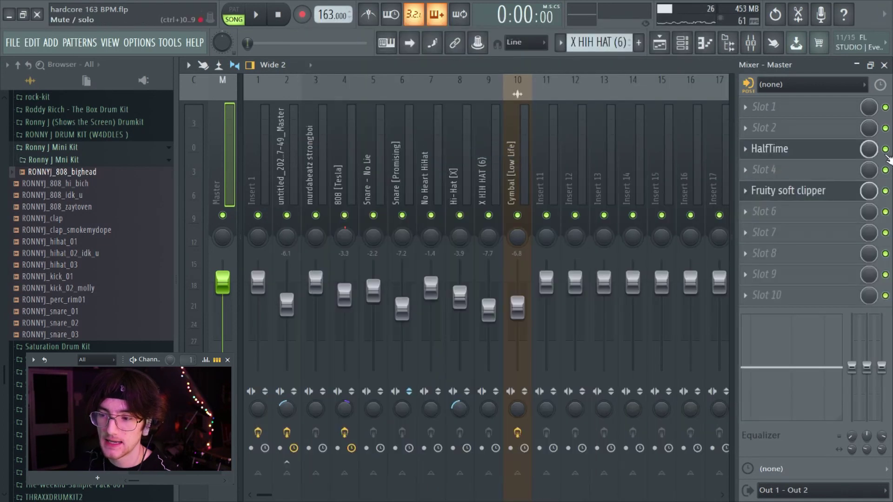
{"action": "right_click", "coordinate": [869, 150]}
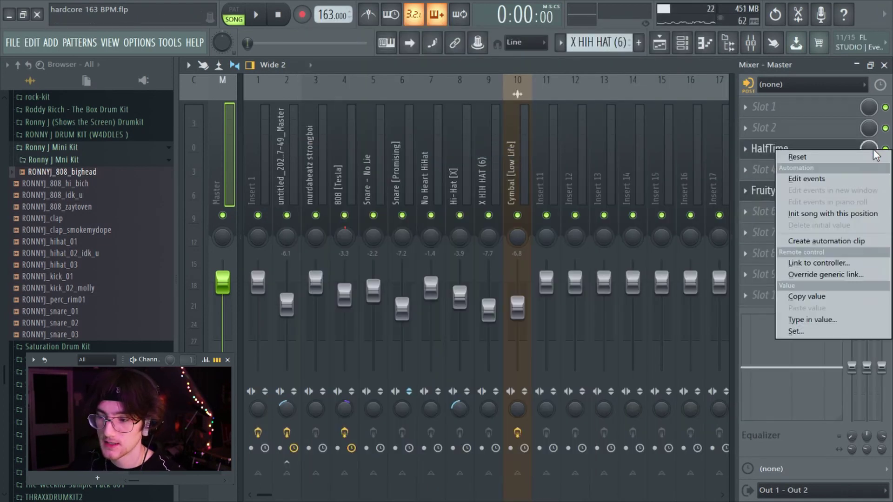
{"action": "left_click", "coordinate": [826, 241]}
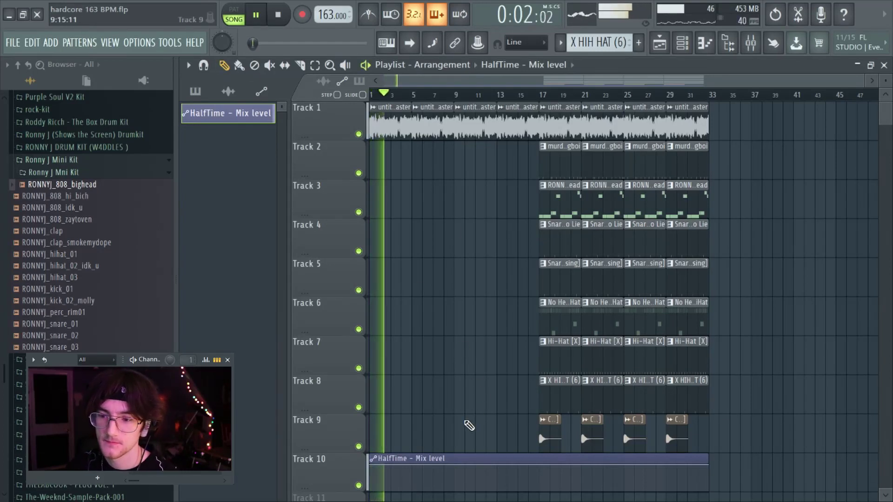
- Add a point near bar 9 to the HalfTime mix level automation on Track 10 and lower it to the minimum
{"action": "key", "text": "space"}
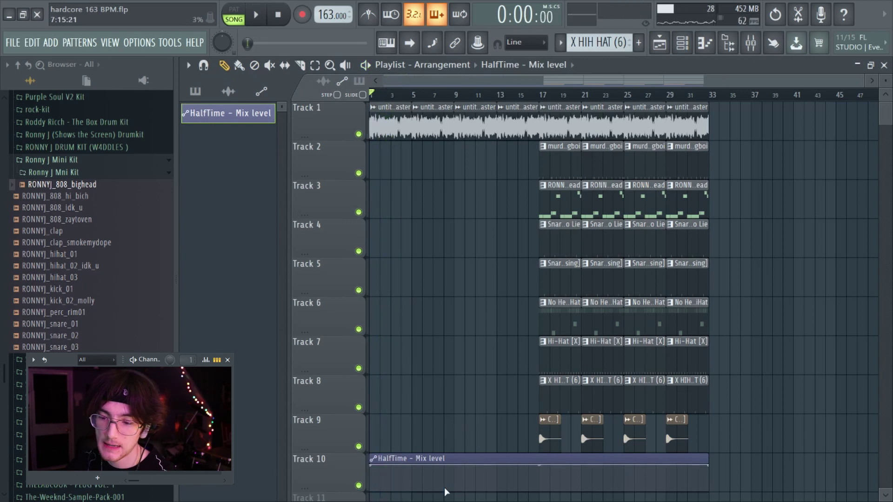
{"action": "right_click", "coordinate": [460, 475]}
{"action": "left_click_drag", "start_coordinate": [464, 476], "coordinate": [457, 497]}
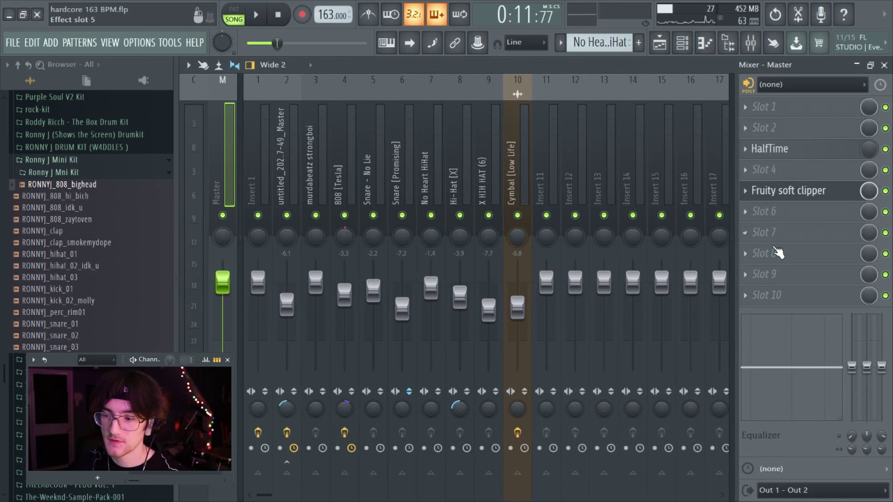
- Load Fruity Parametric EQ 2 in slot 5 of the Master track, with band 1 as high pass and band 7 as low pass, both Steep 8
{"action": "left_click", "coordinate": [786, 191]}
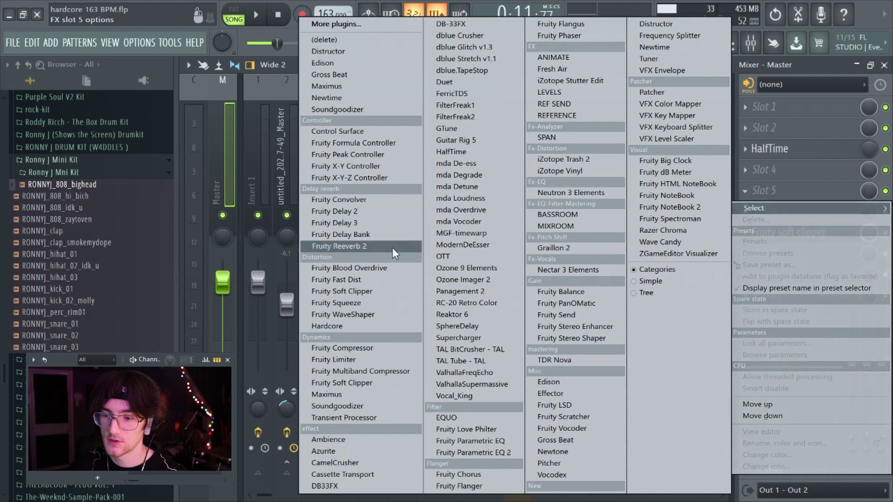
{"action": "left_click", "coordinate": [462, 458]}
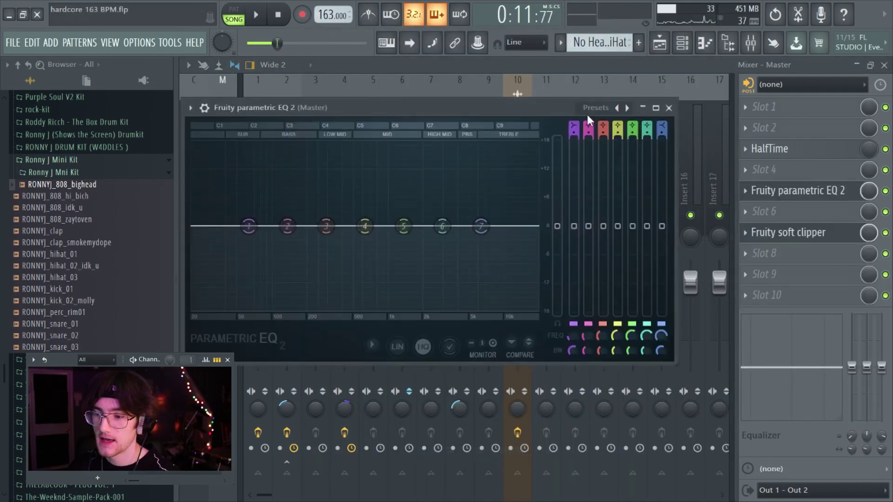
{"action": "left_click_drag", "start_coordinate": [574, 125], "coordinate": [574, 135]}
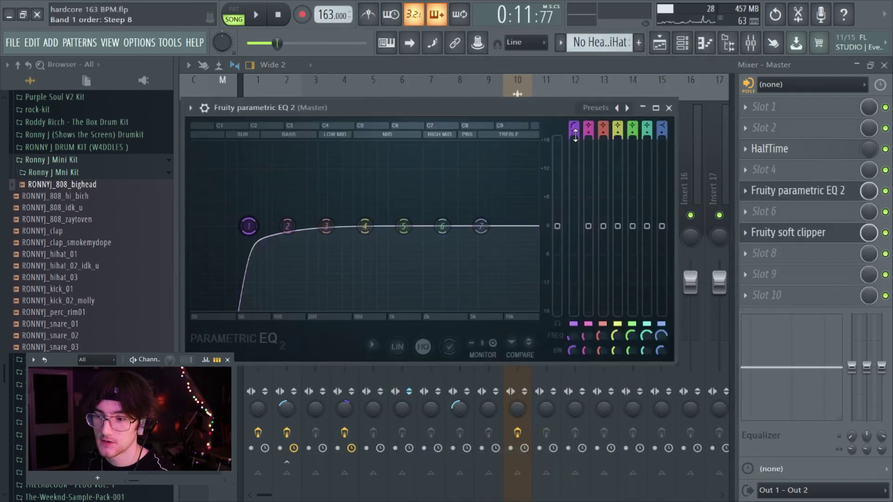
{"action": "left_click_drag", "start_coordinate": [660, 122], "coordinate": [665, 126]}
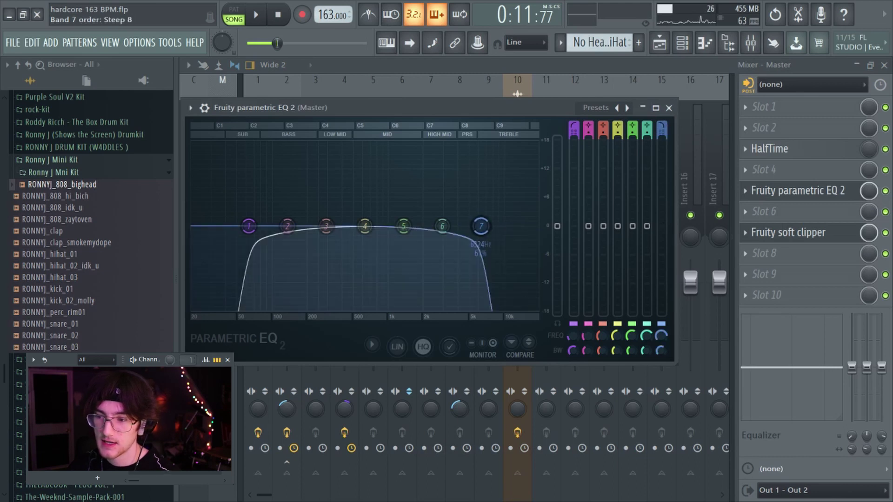
- Raise band 1's high-pass cutoff into the low mids and slightly lower band 7's low-pass cutoff while listening, and close the equalizer
{"action": "key", "text": "space"}
{"action": "key", "text": "space"}
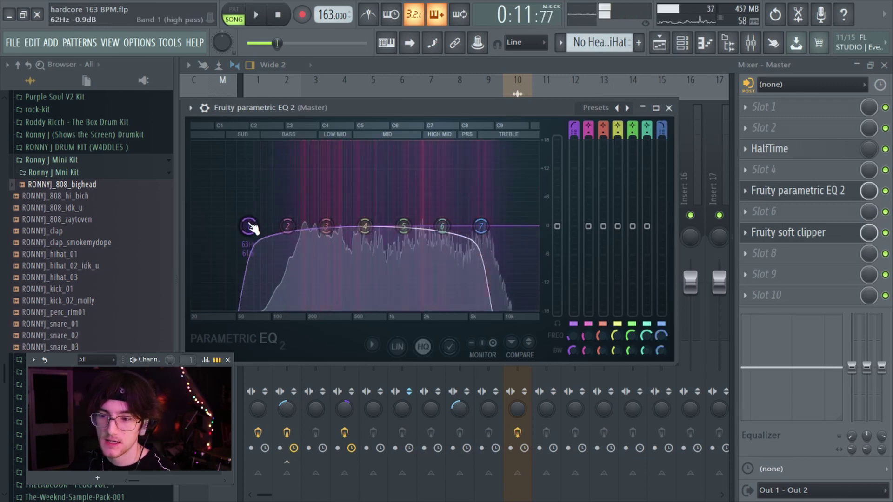
{"action": "left_click_drag", "start_coordinate": [249, 235], "coordinate": [327, 226]}
{"action": "key", "text": "space"}
{"action": "left_click_drag", "start_coordinate": [482, 226], "coordinate": [474, 226]}
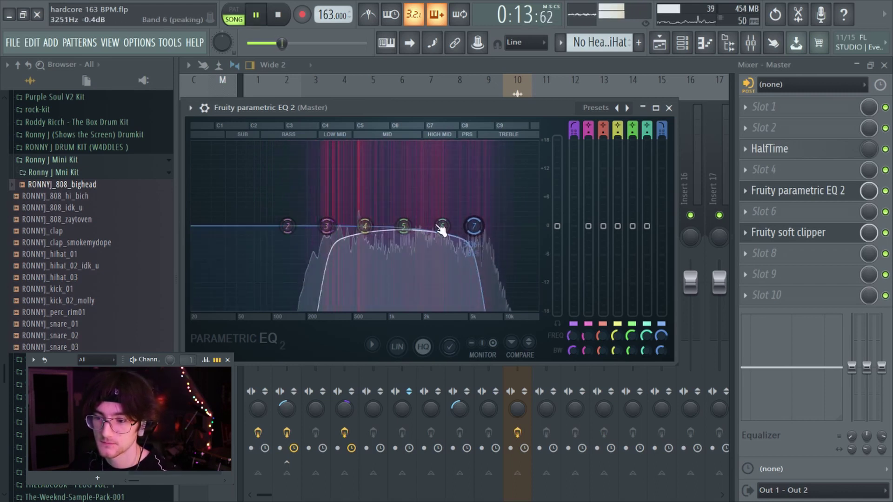
{"action": "left_click_drag", "start_coordinate": [404, 226], "coordinate": [403, 230]}
{"action": "key", "text": "space"}
{"action": "left_click", "coordinate": [669, 108]}
- Create an automation clip for the Master parametric EQ's mix level and return to the playlist
{"action": "right_click", "coordinate": [869, 188]}
{"action": "left_click", "coordinate": [826, 286]}
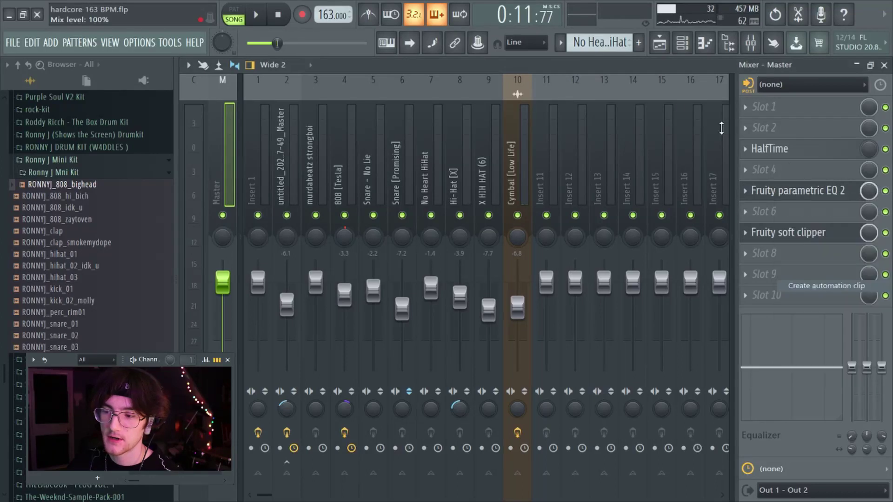
{"action": "left_click", "coordinate": [660, 43]}
{"action": "scroll", "coordinate": [466, 377], "scroll_direction": "down", "scroll_amount": 3}
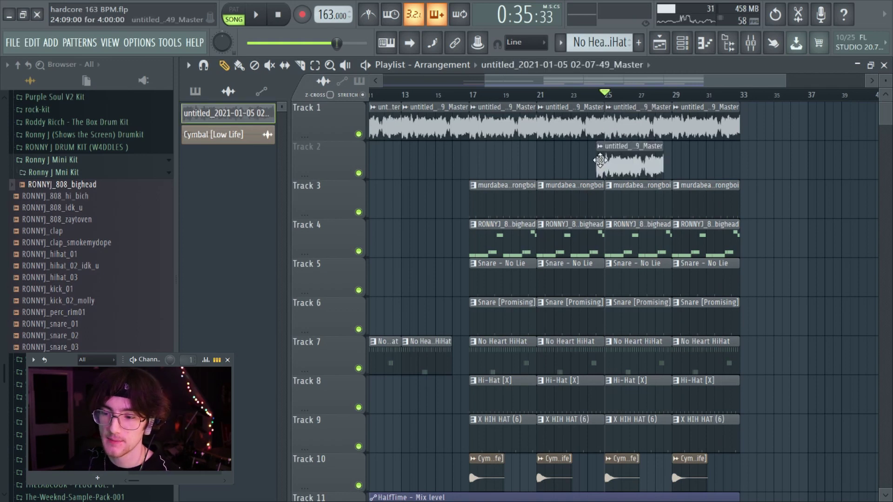
- Align the melody clip on Track 2 to bar 25, open the sample settings of its rendered version, and listen from bar 25
{"action": "left_click", "coordinate": [609, 147]}
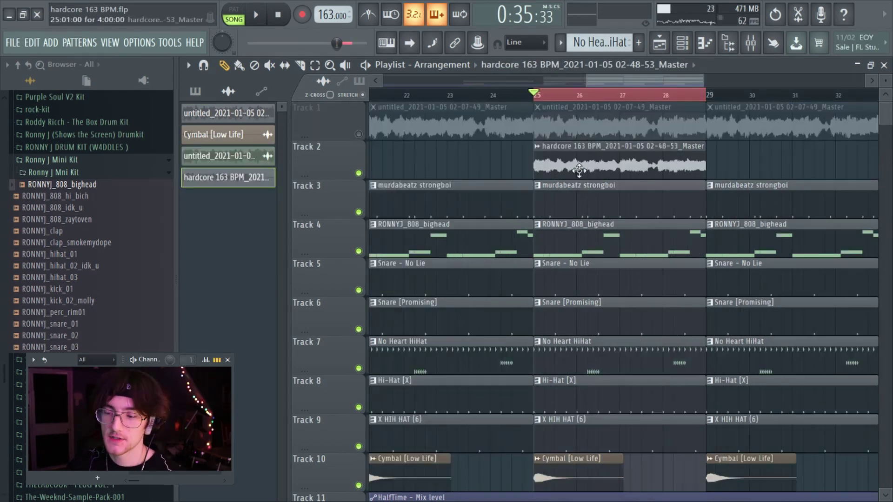
{"action": "double_click", "coordinate": [580, 170]}
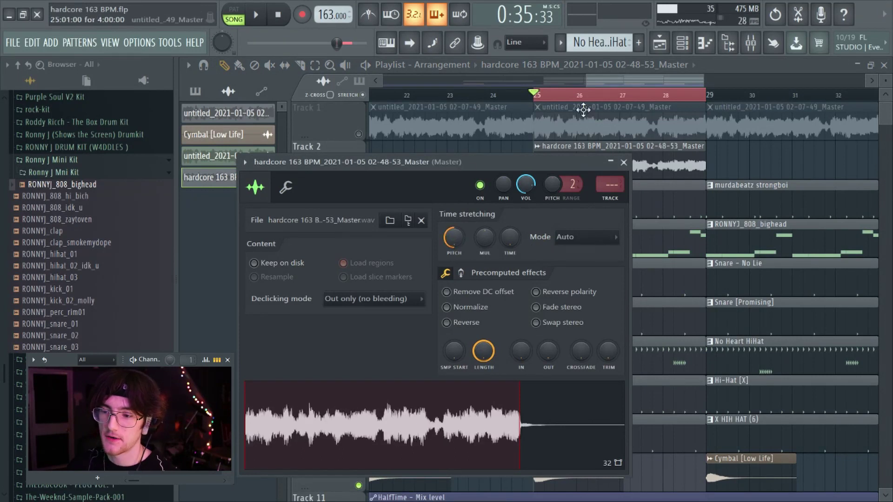
{"action": "left_click_drag", "start_coordinate": [676, 80], "coordinate": [637, 86]}
{"action": "key", "text": "space"}
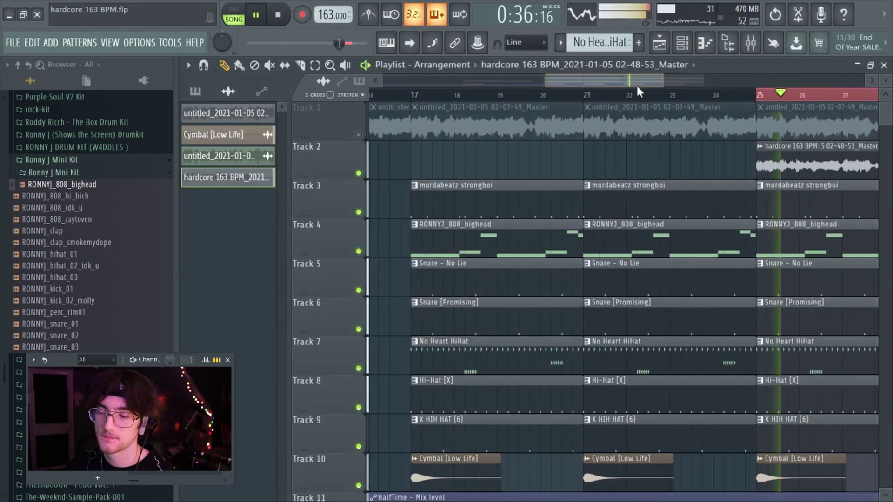
{"action": "key", "text": "space"}
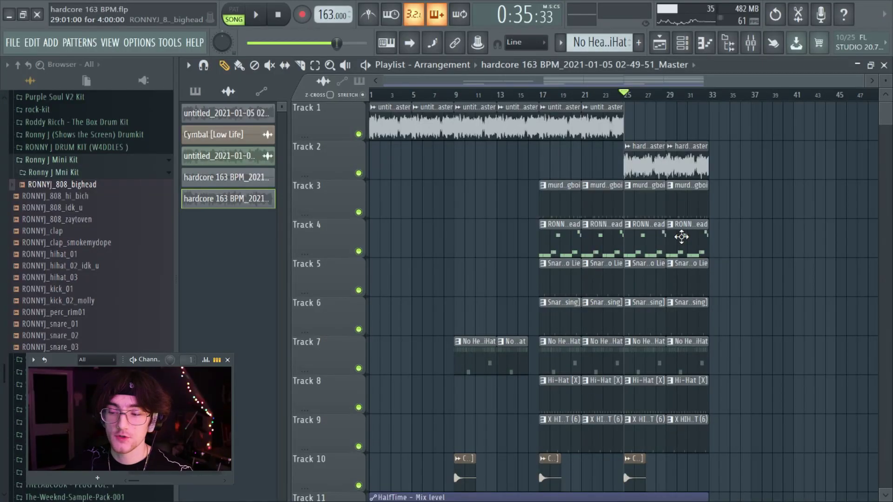
- Raise the short D#5 note just after bar 6 of the RONNYJ_808_bighead pattern by one octave in the piano roll
{"action": "scroll", "coordinate": [576, 116], "scroll_direction": "up", "scroll_amount": 4, "text": "ctrl"}
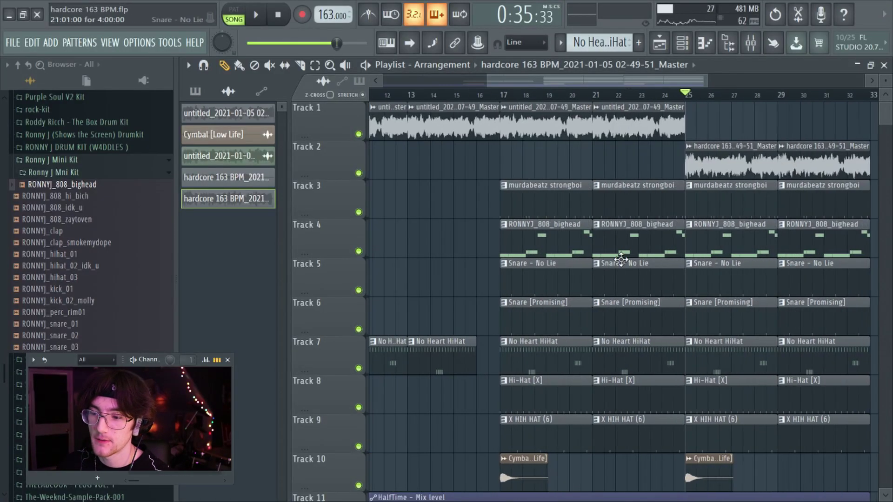
{"action": "double_click", "coordinate": [737, 246]}
{"action": "scroll", "coordinate": [748, 263], "scroll_direction": "down", "scroll_amount": 4}
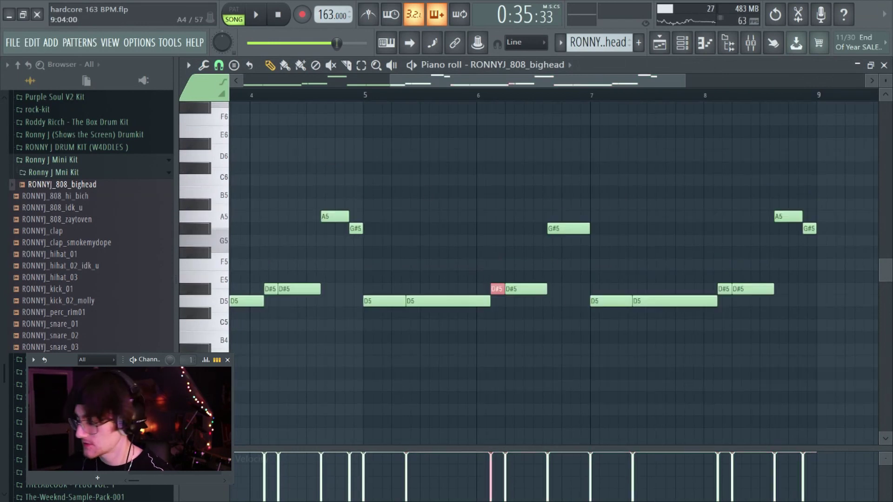
{"action": "key", "text": "ctrl+Up"}
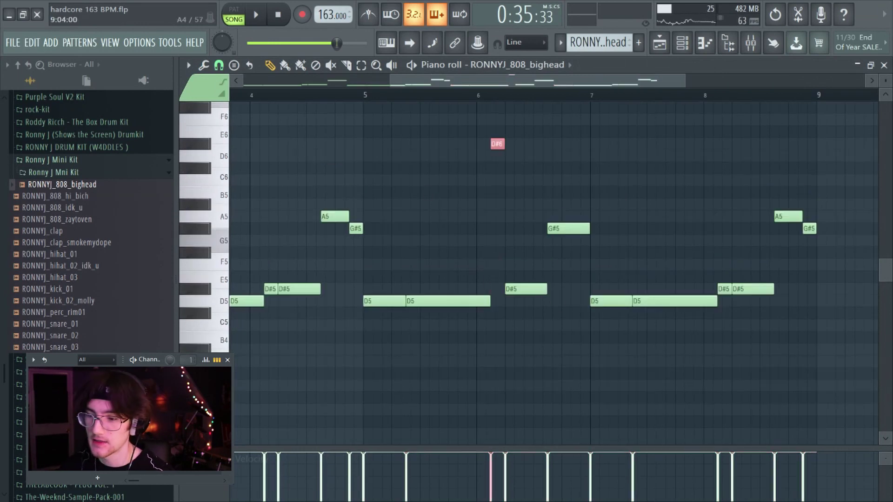
{"action": "left_click", "coordinate": [885, 66]}
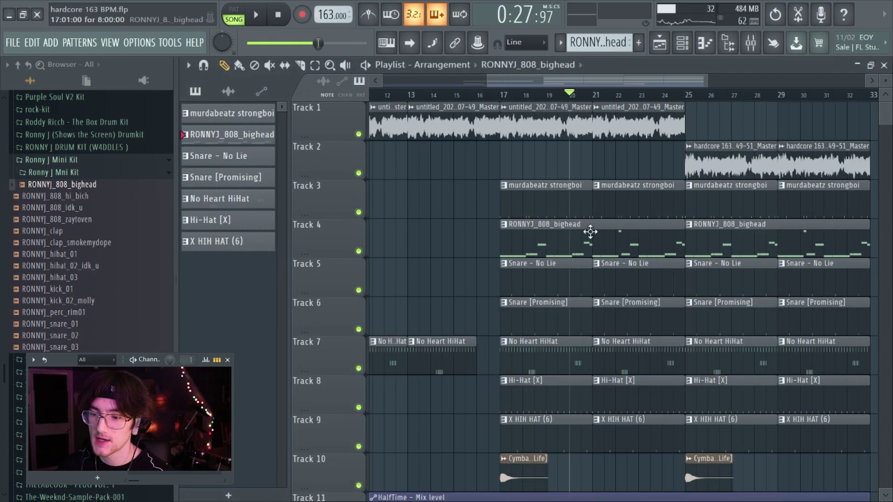
- Delete the Hi-Hat [X] and X HIH HAT (6) clips from bar 25 to bar 33 on Tracks 8 and 9
{"action": "scroll", "coordinate": [623, 270], "scroll_direction": "down", "scroll_amount": 2}
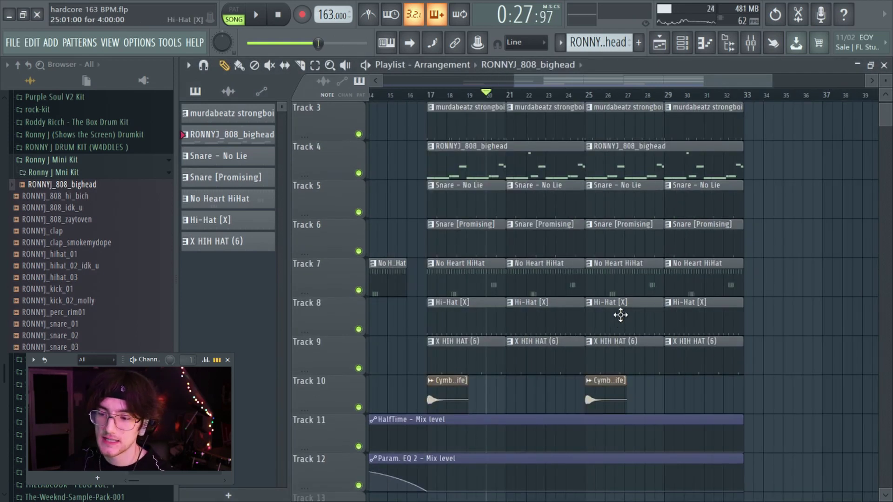
{"action": "right_click", "coordinate": [620, 315]}
{"action": "right_click", "coordinate": [731, 311]}
{"action": "right_click", "coordinate": [667, 351]}
{"action": "right_click", "coordinate": [633, 356]}
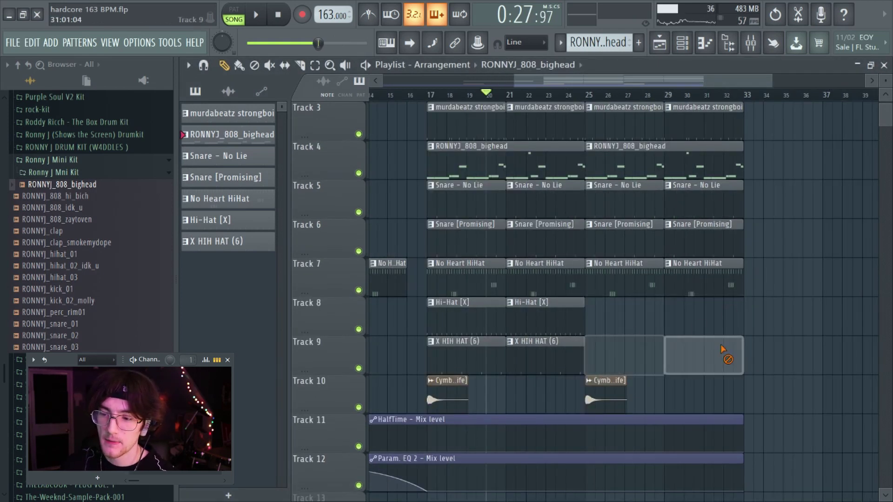
- Move the playback position to bar 25 to check the section without the Hi-Hat [X] and X HIH HAT (6) clips
{"action": "left_click", "coordinate": [588, 96]}
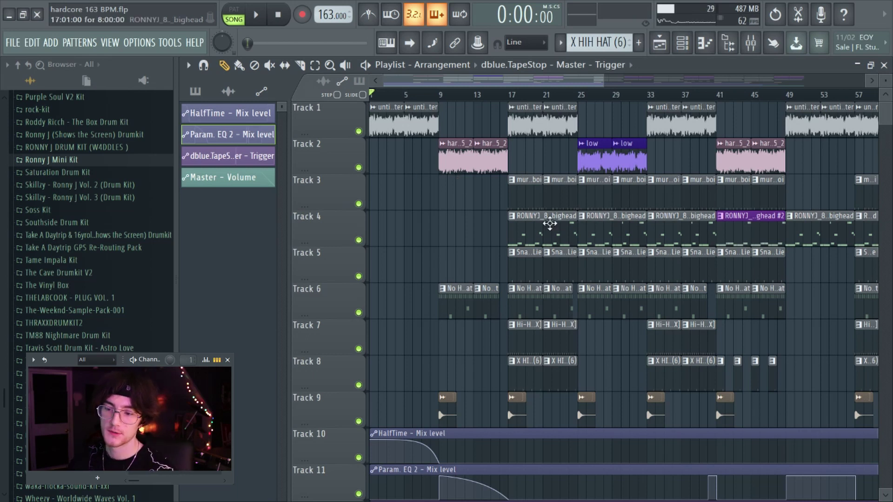
- Examine the full arrangement from bar 13 onward, including the 808 and hi-hat pattern variations and the automation clips on Tracks 10 to 13
{"action": "scroll", "coordinate": [735, 242], "scroll_direction": "up", "scroll_amount": 2}
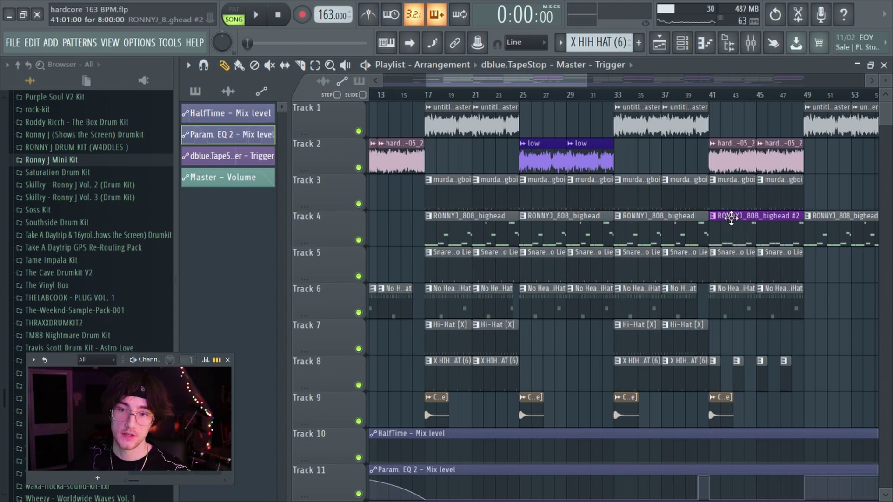
{"action": "left_click", "coordinate": [687, 296]}
{"action": "scroll", "coordinate": [686, 296], "scroll_direction": "down", "scroll_amount": 1}
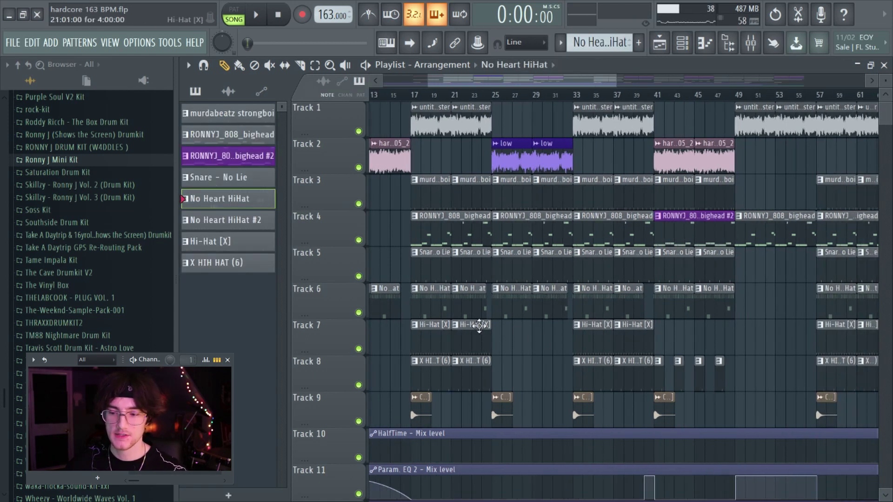
{"action": "scroll", "coordinate": [544, 98], "scroll_direction": "down", "scroll_amount": 3}
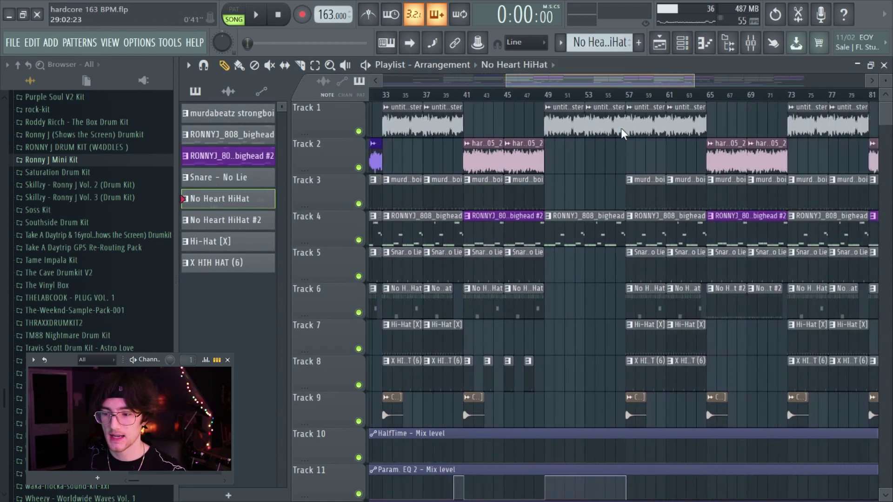
{"action": "scroll", "coordinate": [517, 367], "scroll_direction": "down", "scroll_amount": 3}
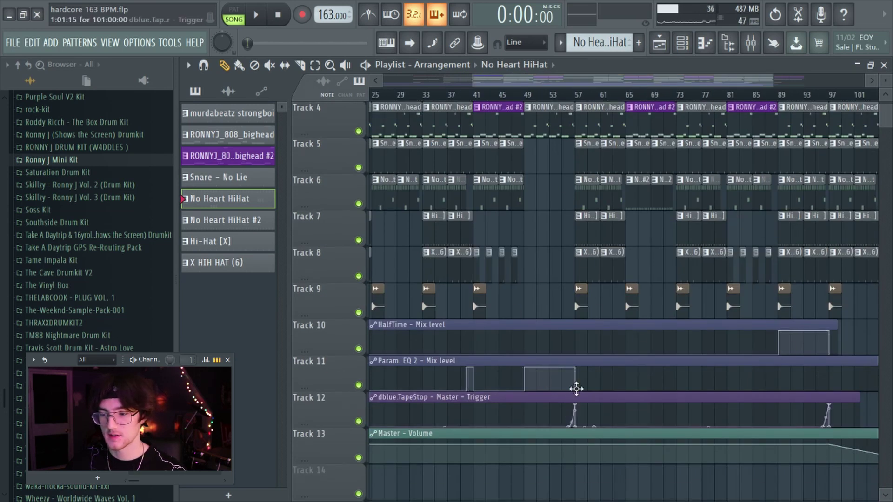
{"action": "left_click_drag", "start_coordinate": [571, 82], "coordinate": [565, 82]}
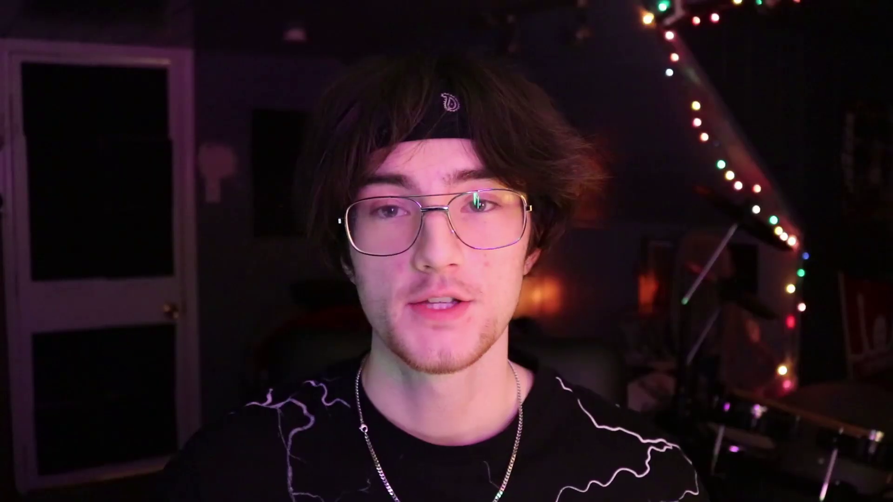